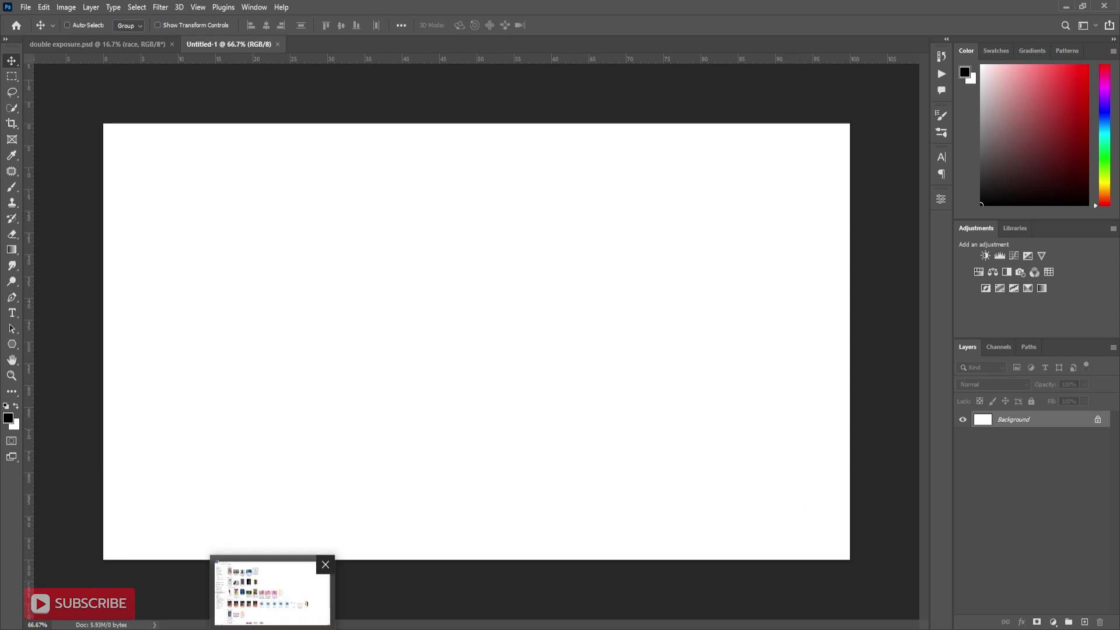
- Drag the freedom-concept portrait from Downloads onto the Photoshop canvas
click(272, 592)
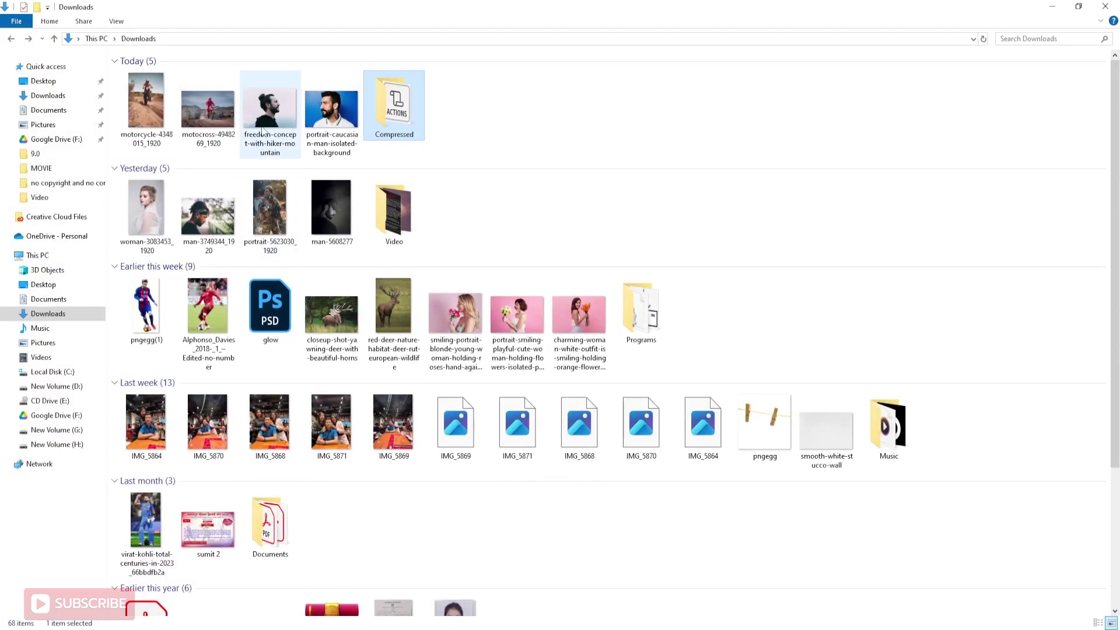
click(267, 113)
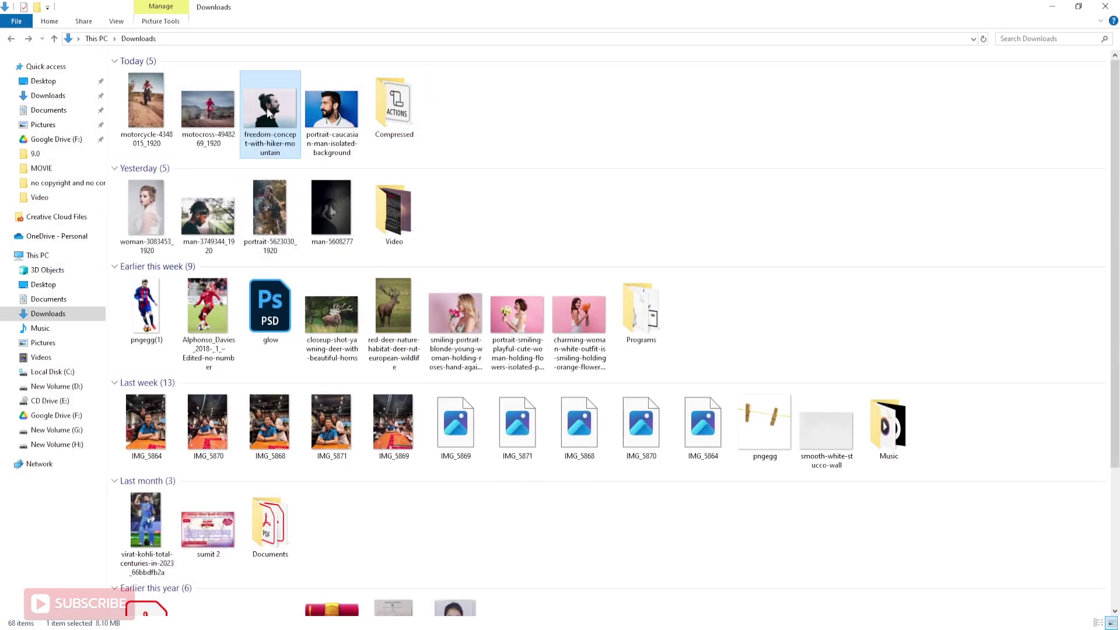
drag(268, 112, 491, 461)
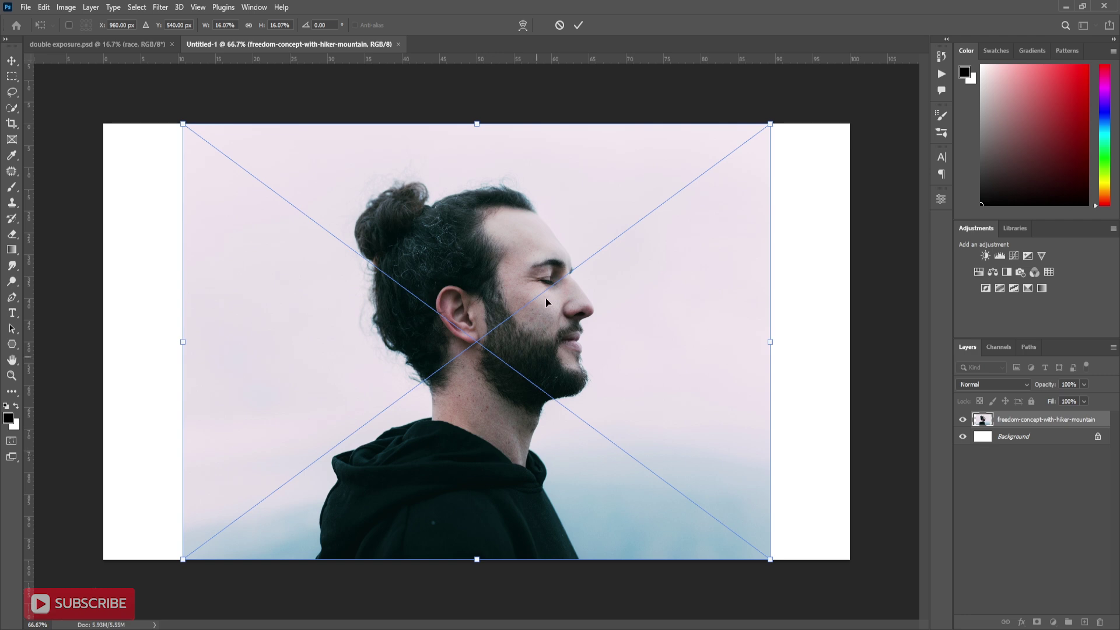
- Scale the portrait proportionally so it covers the canvas, then commit the transform
scroll(488, 307, down, 2)
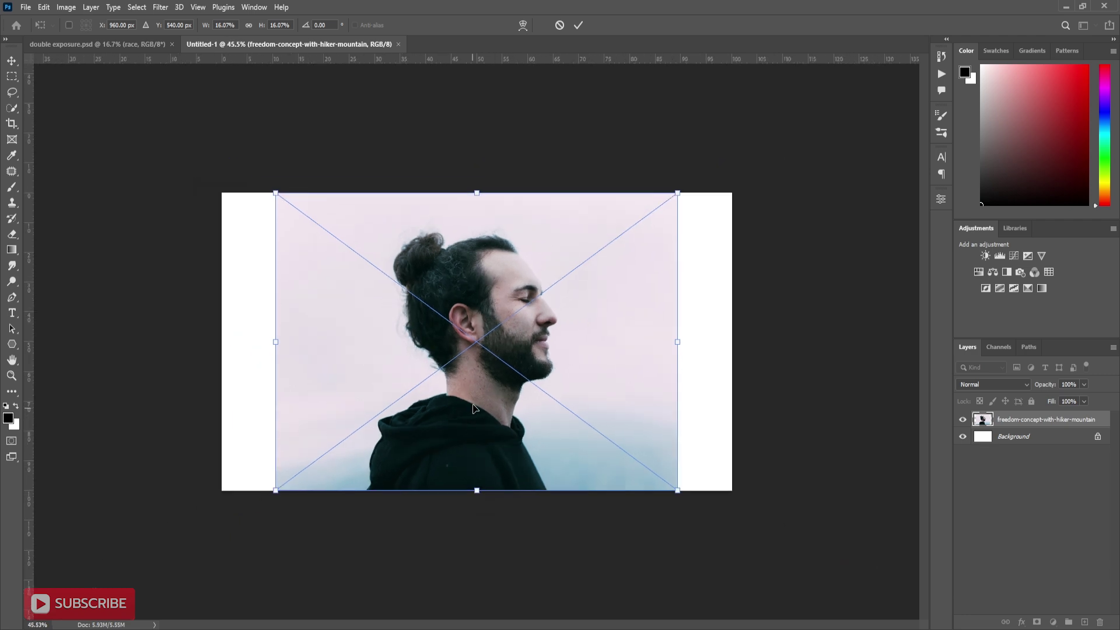
drag(473, 408, 467, 453)
drag(670, 235, 727, 181)
drag(519, 442, 503, 442)
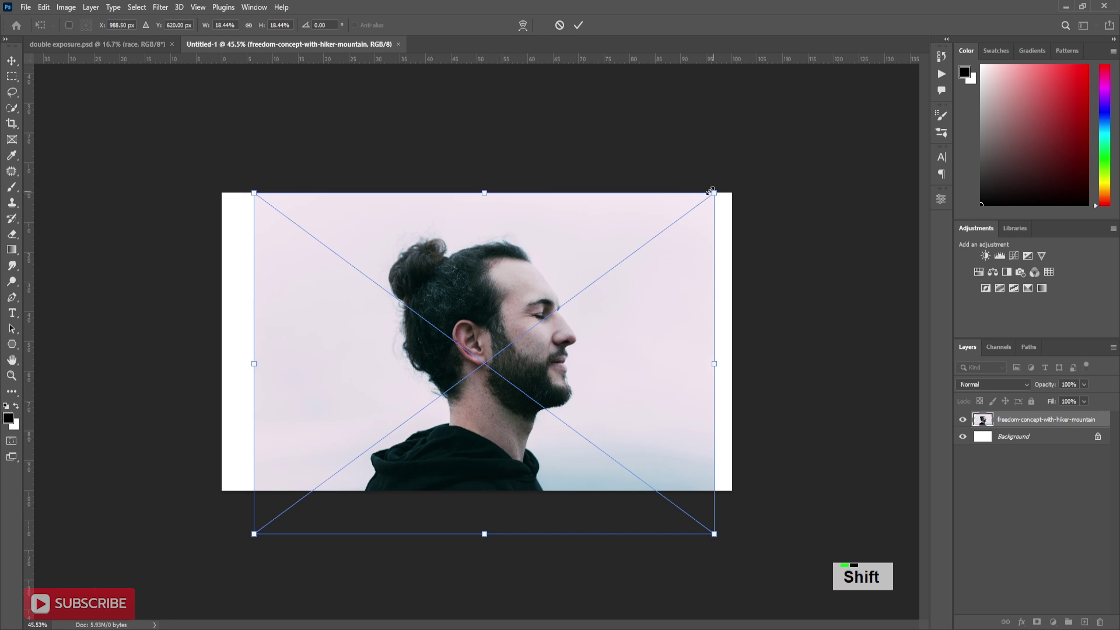
drag(711, 191, 750, 154)
drag(593, 324, 583, 325)
click(578, 24)
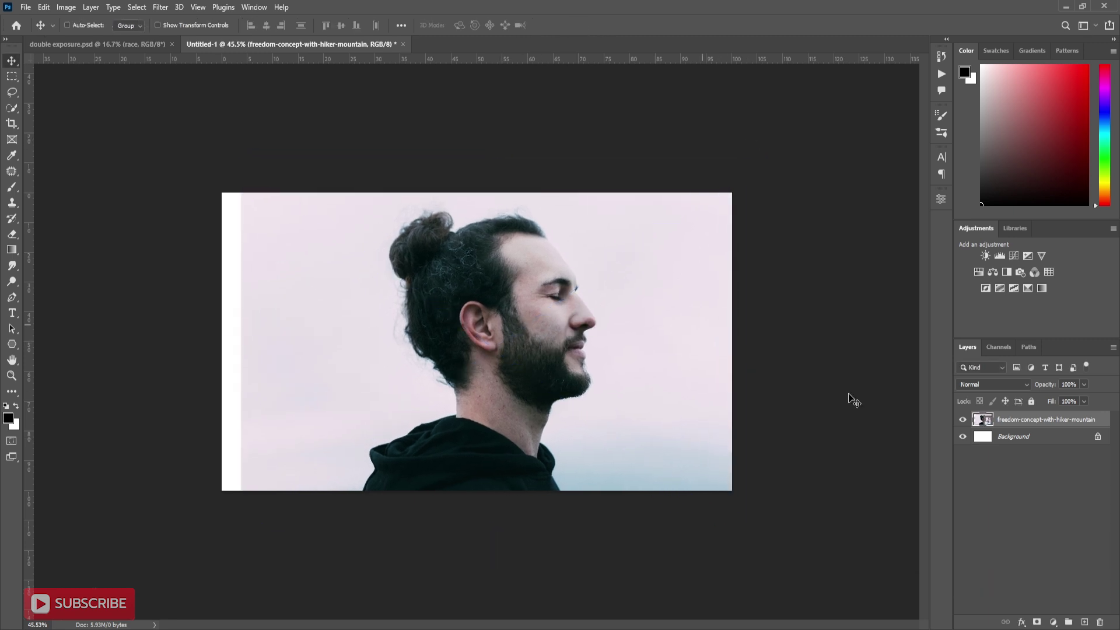
- Centre the portrait horizontally on the Background layer, then reselect just the portrait layer
ctrl+click(1015, 436)
click(265, 25)
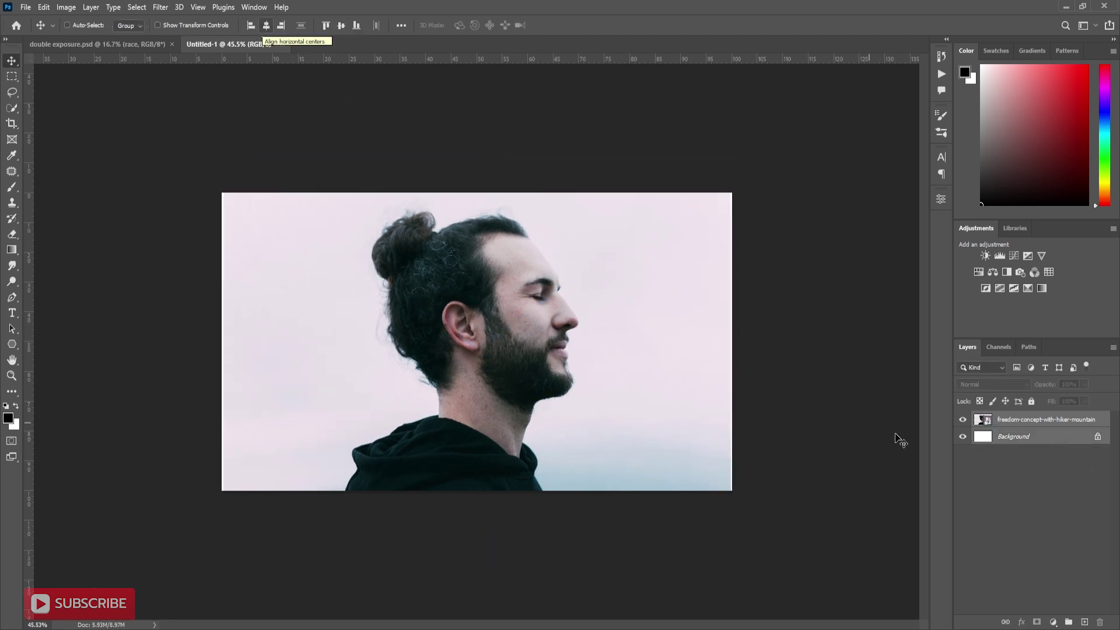
click(1040, 471)
click(1040, 419)
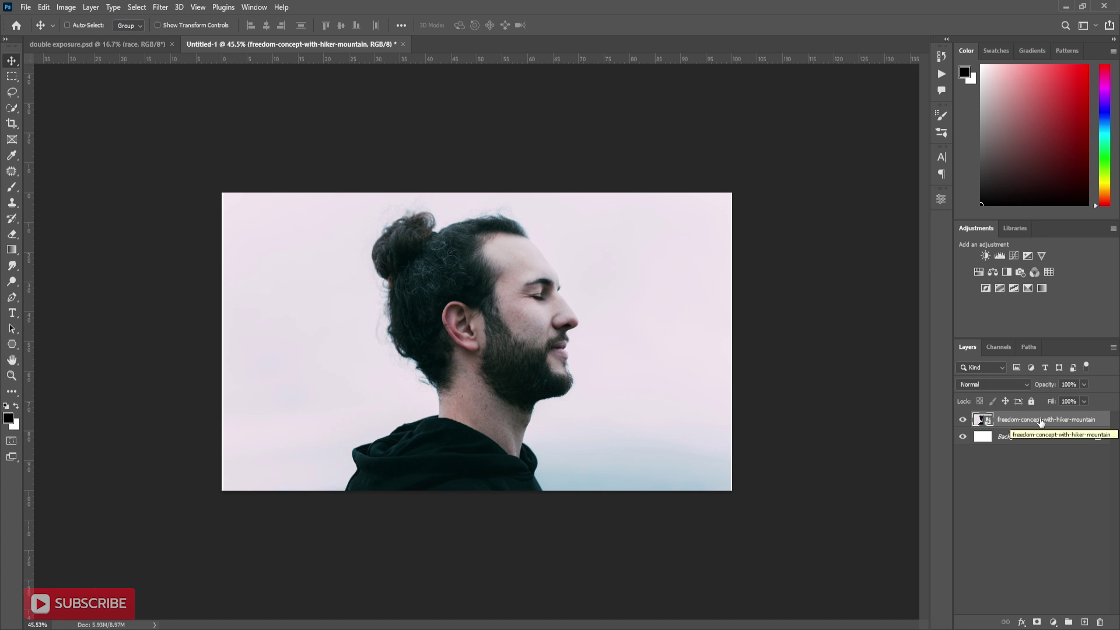
- Cut the man onto his own layer with Select Subject and Ctrl+J, hiding the original photo
click(13, 108)
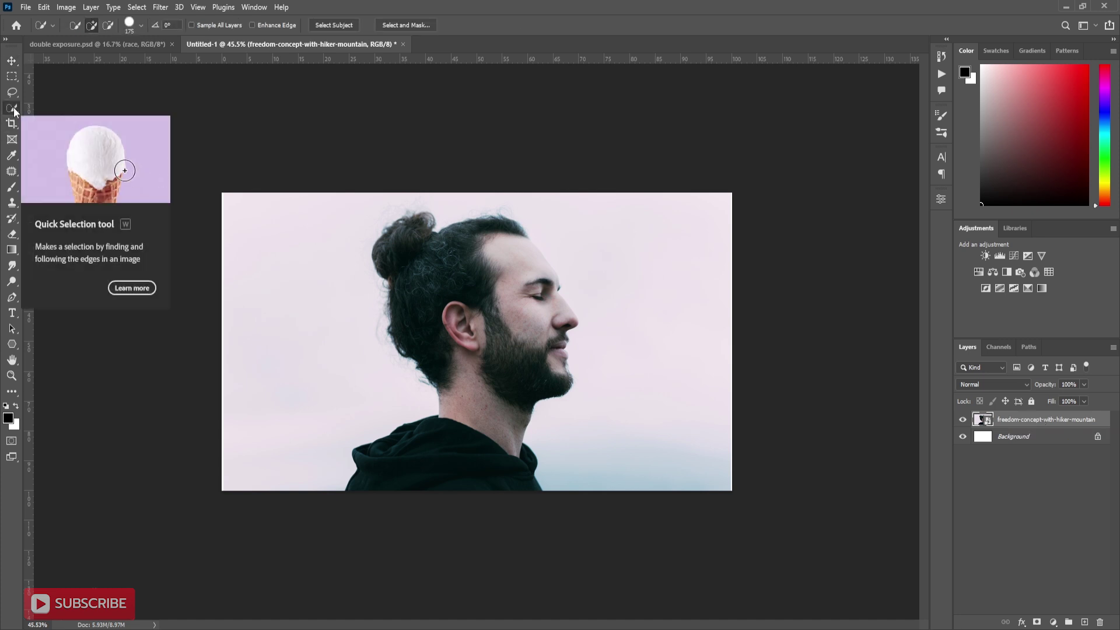
click(340, 25)
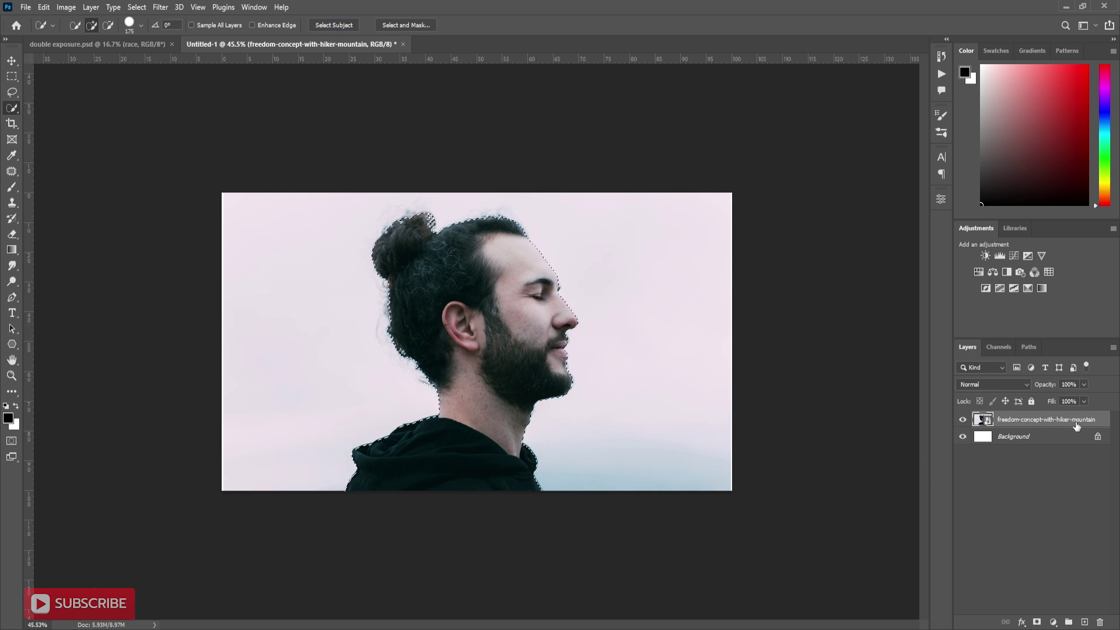
key(ctrl+j)
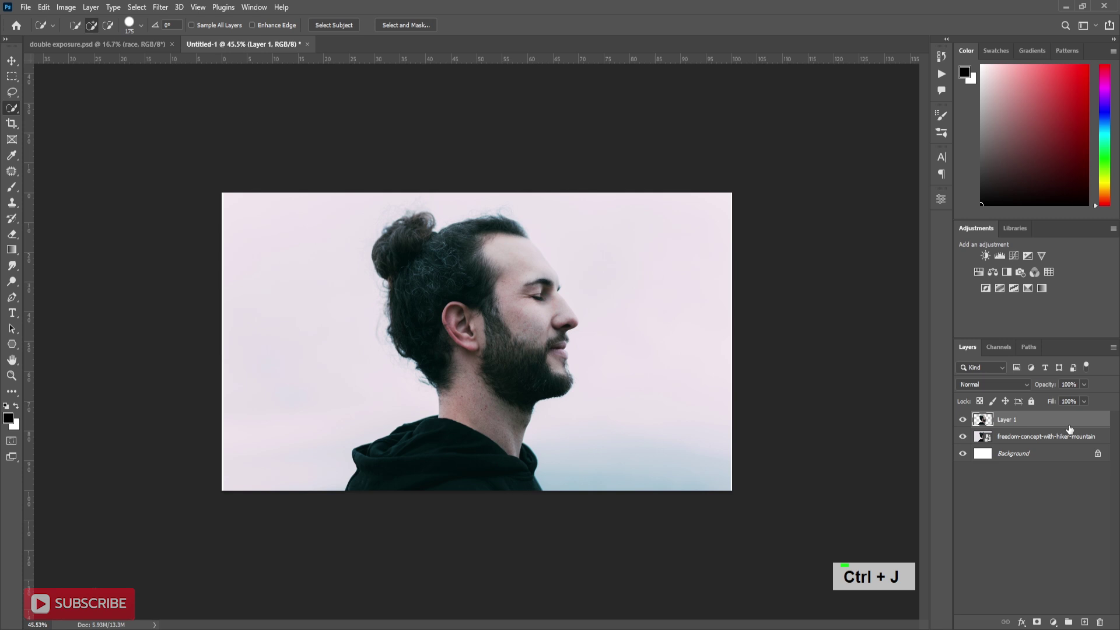
click(963, 437)
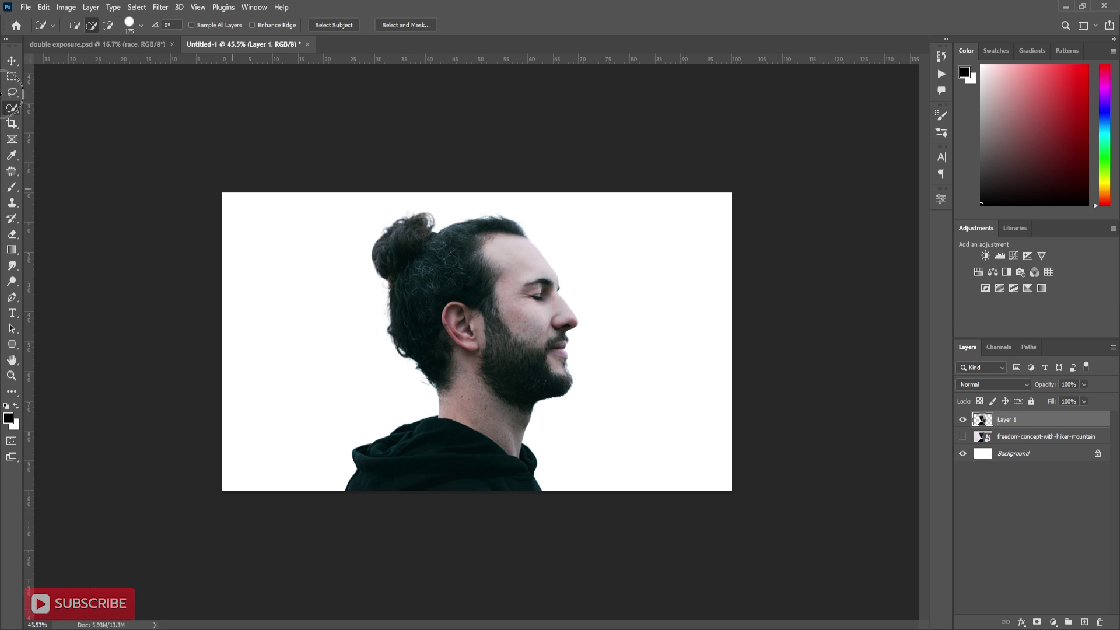
click(11, 60)
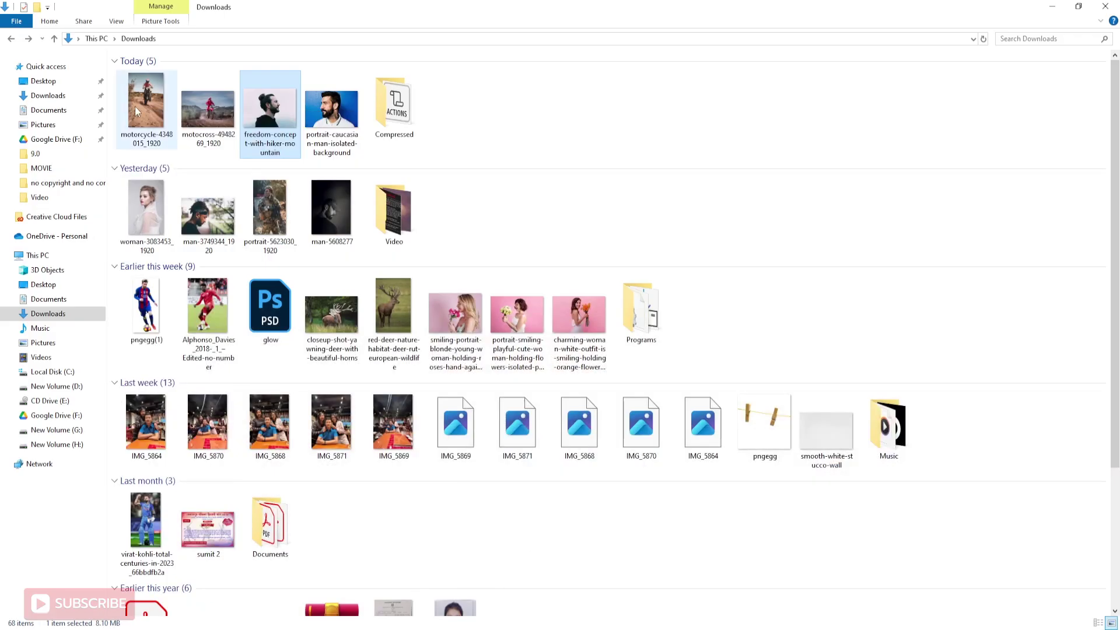
- Place the motocross photo over the man's head and shoulders, ending at 100% opacity
drag(135, 111, 523, 424)
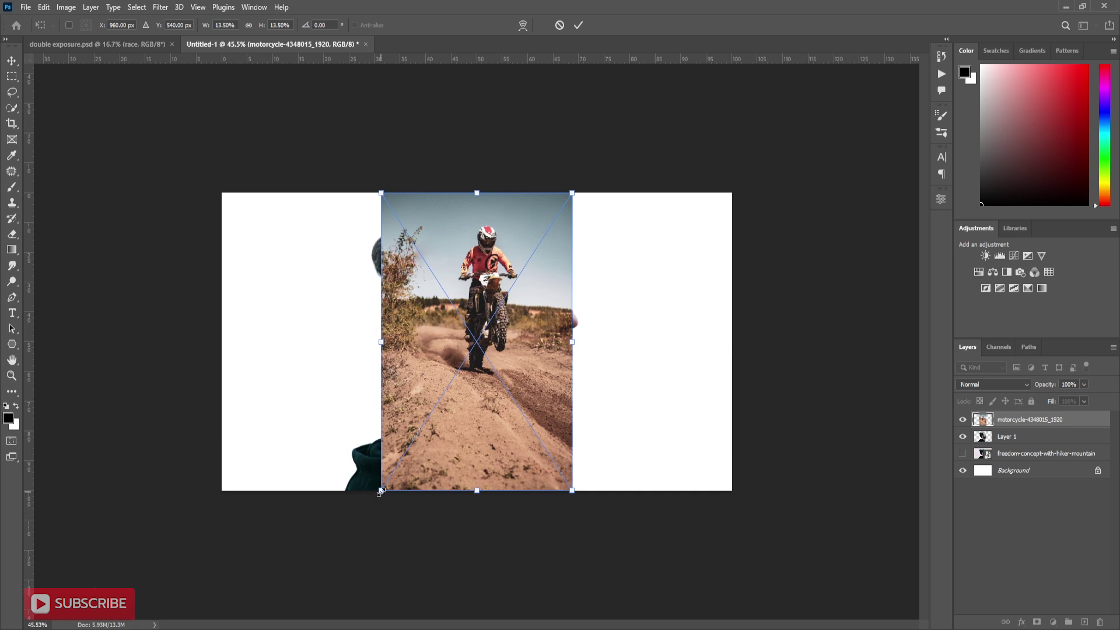
drag(1044, 388, 1035, 390)
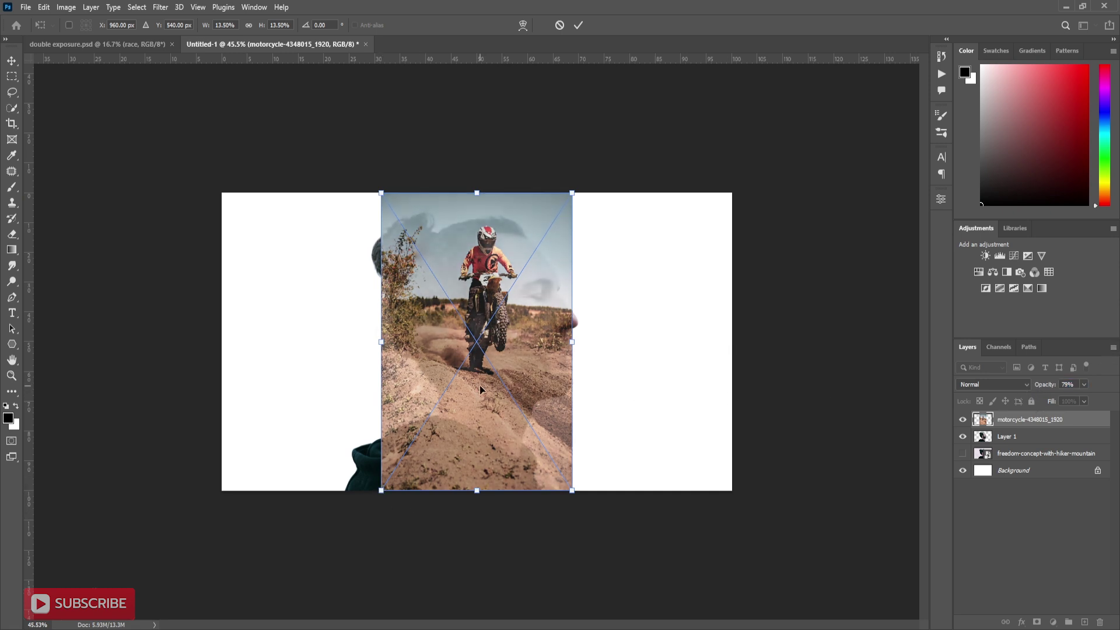
drag(480, 389, 465, 444)
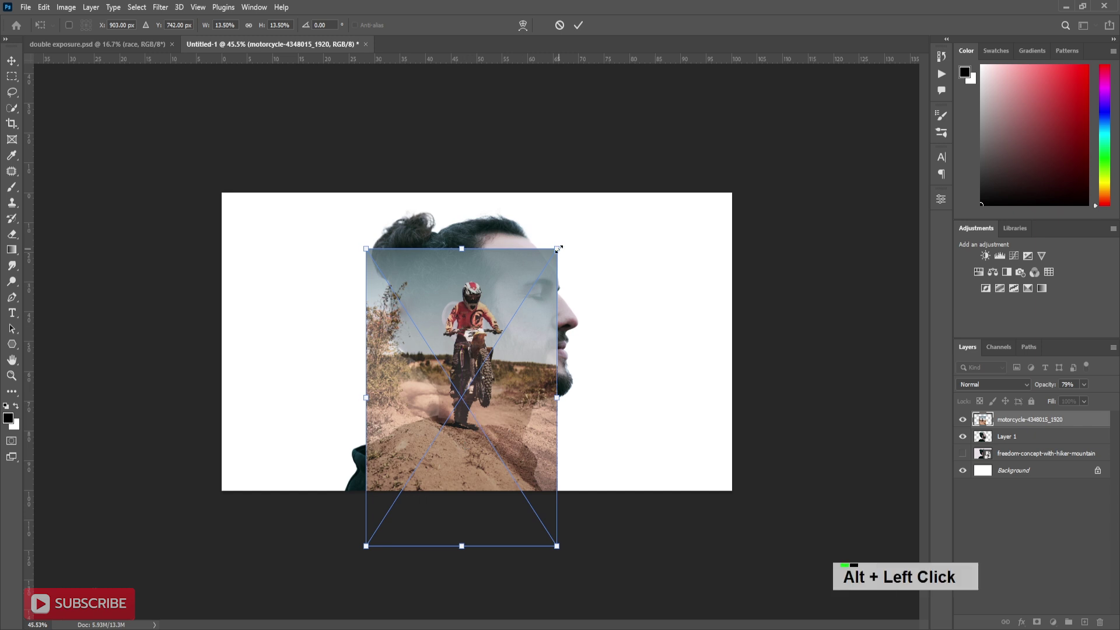
drag(558, 249, 589, 182)
drag(473, 387, 466, 411)
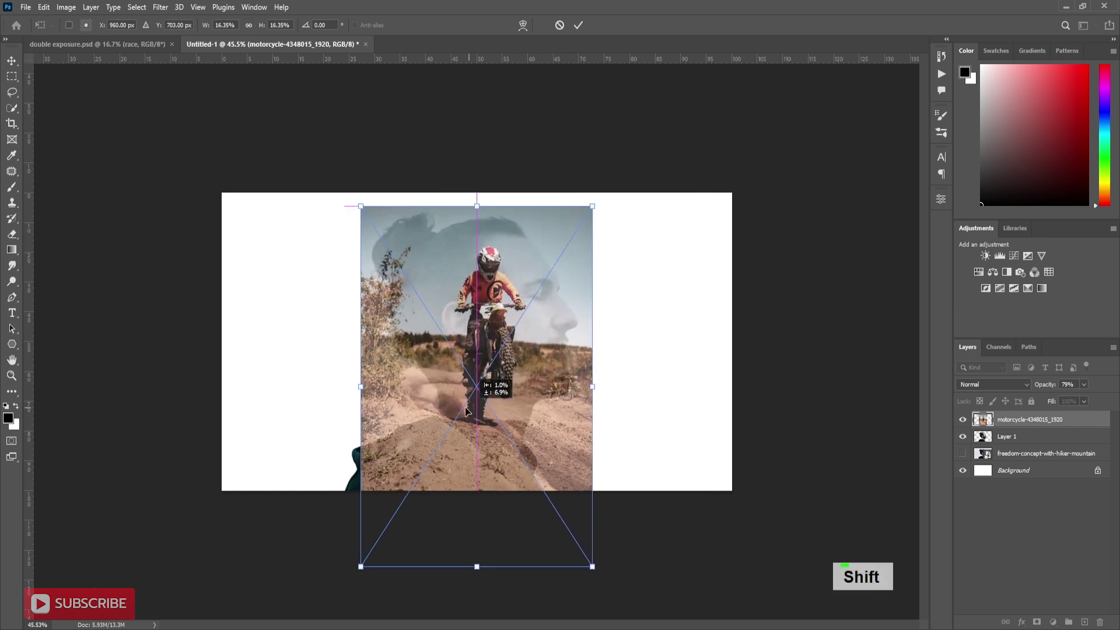
click(578, 25)
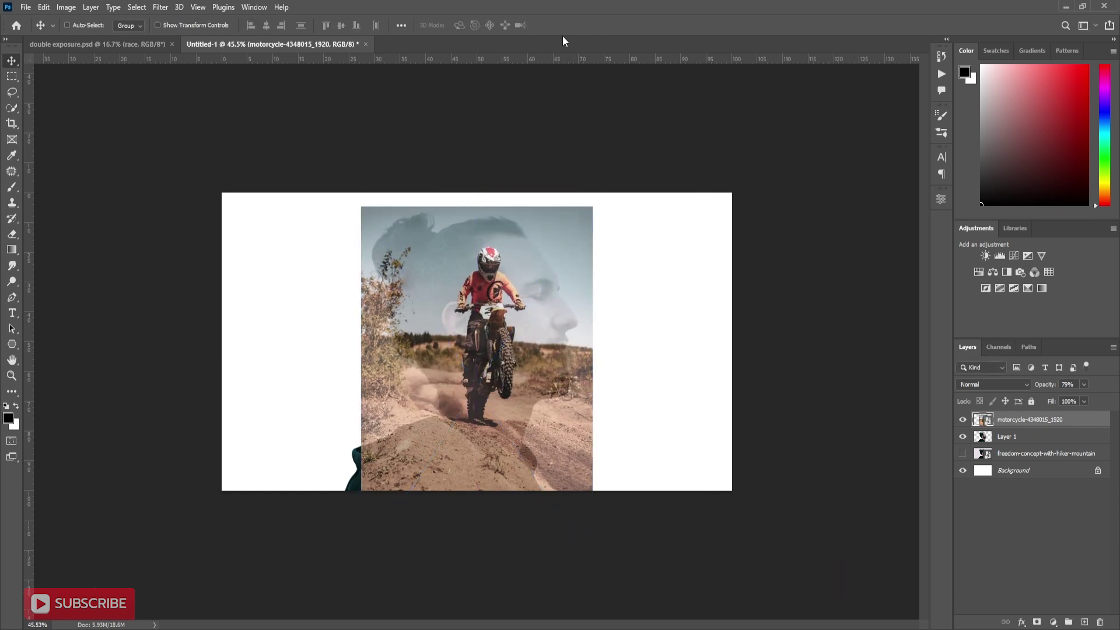
drag(489, 359, 475, 344)
drag(1047, 384, 1099, 384)
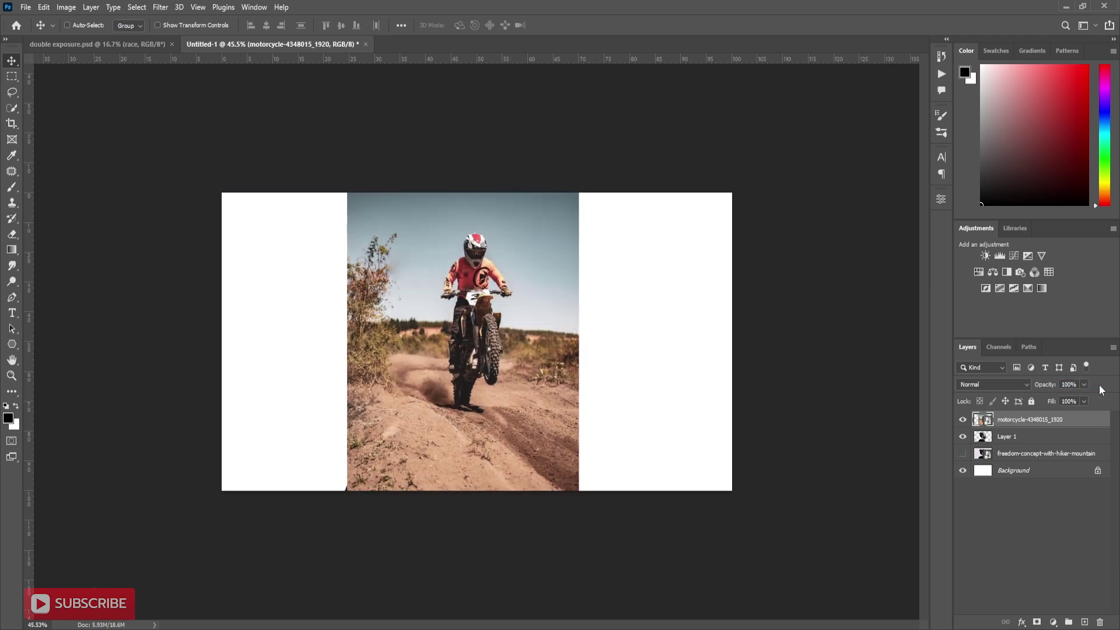
- Clip the motocross layer to the man's cutout and set its blend mode to Screen
right_click(1080, 421)
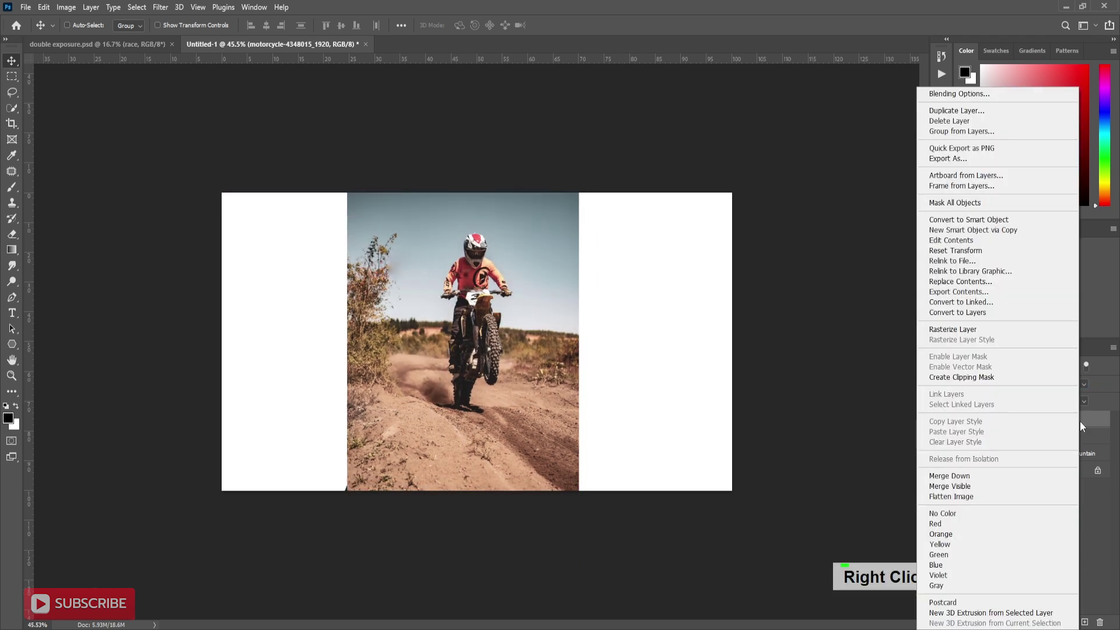
click(962, 376)
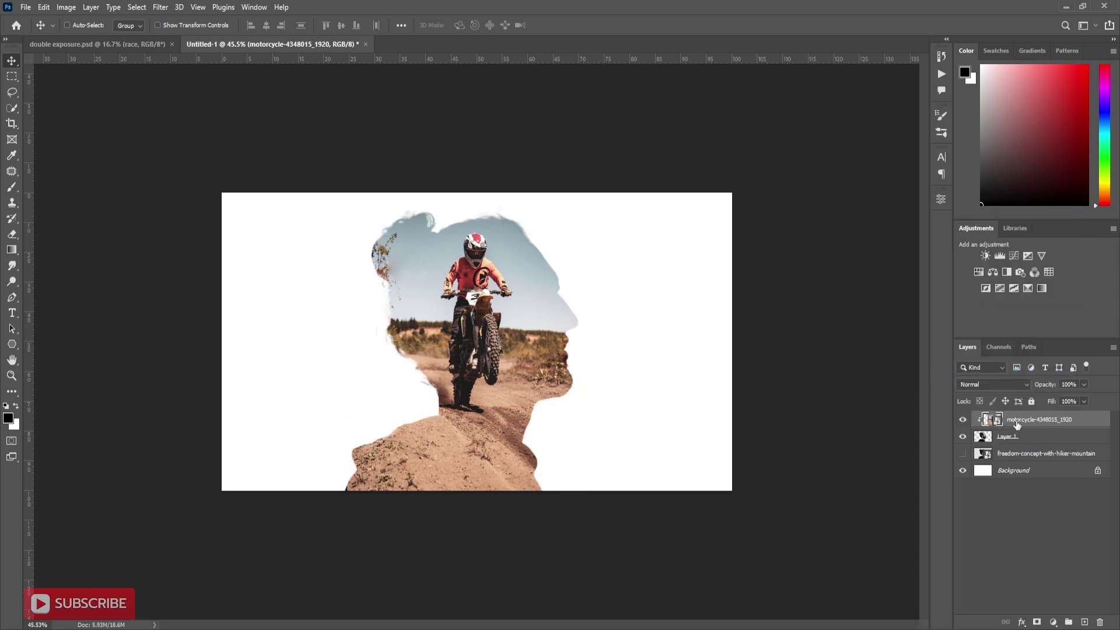
click(1023, 389)
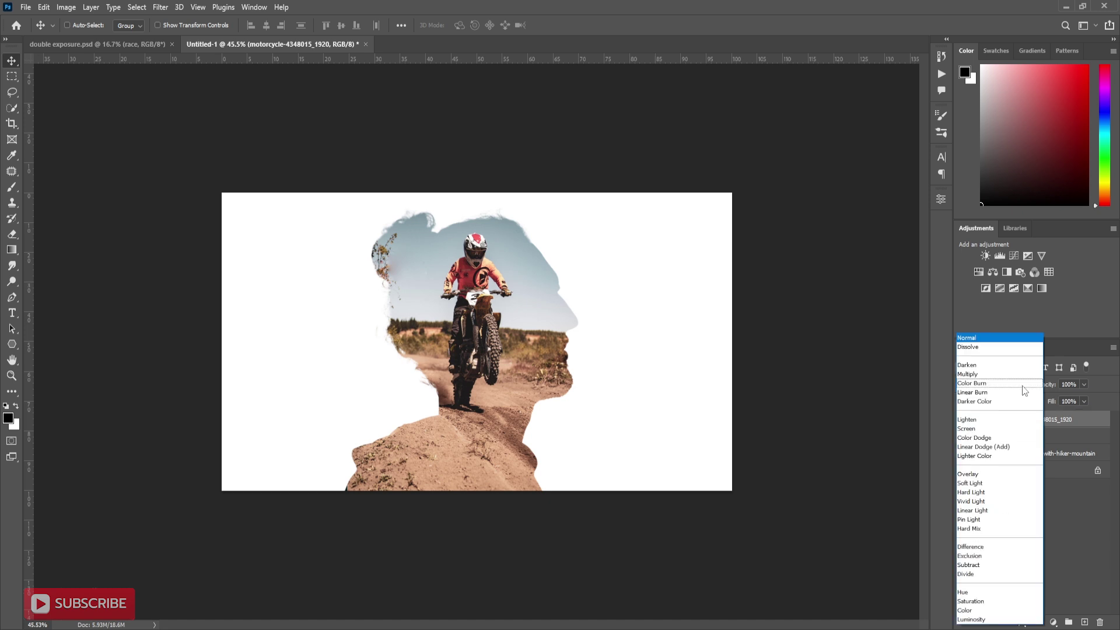
click(961, 430)
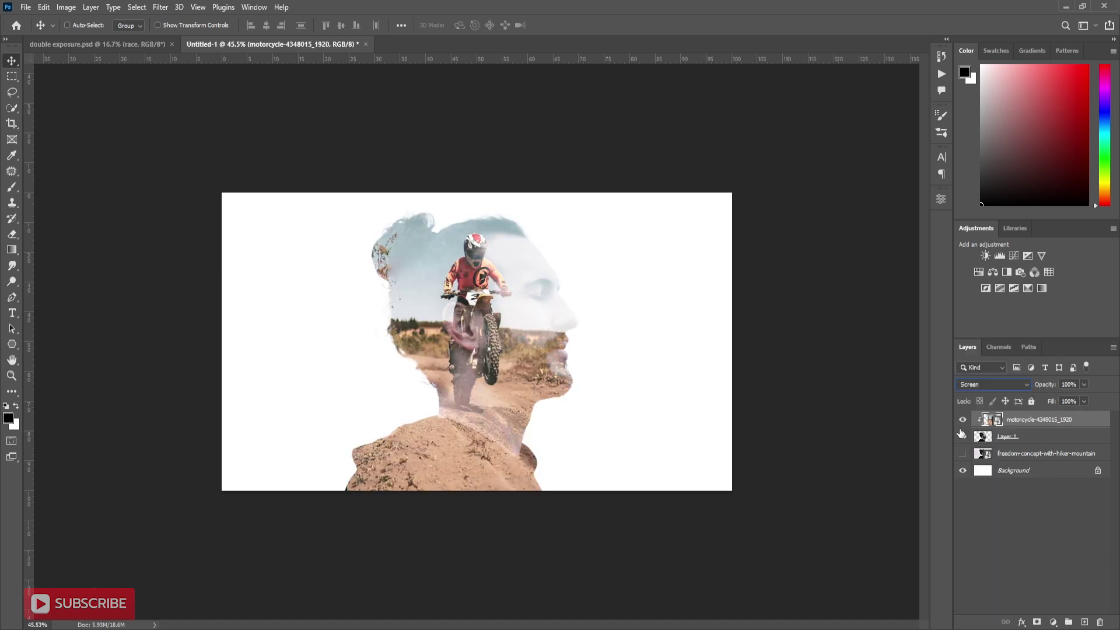
- Add a mask to the motocross layer and set up a soft round brush at 25% flow
click(1037, 623)
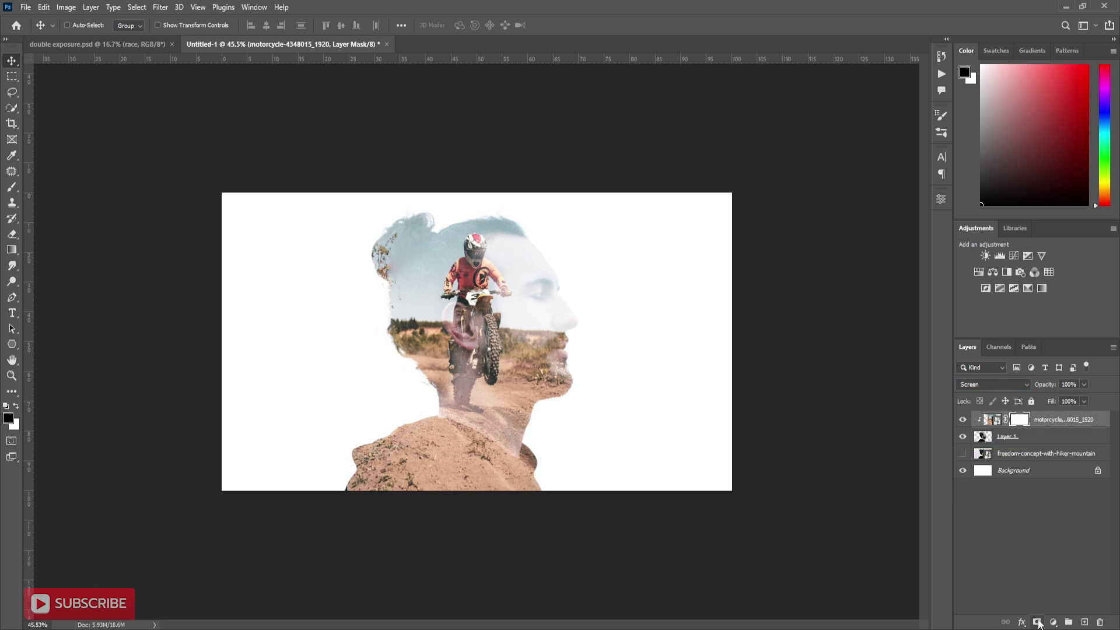
click(6, 192)
click(85, 25)
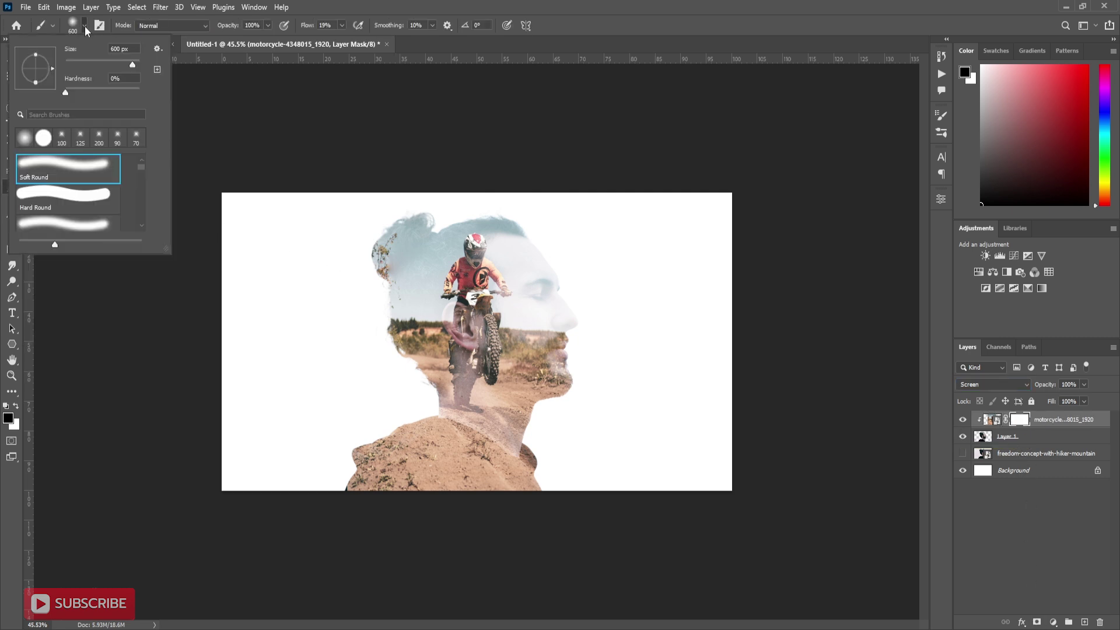
click(56, 168)
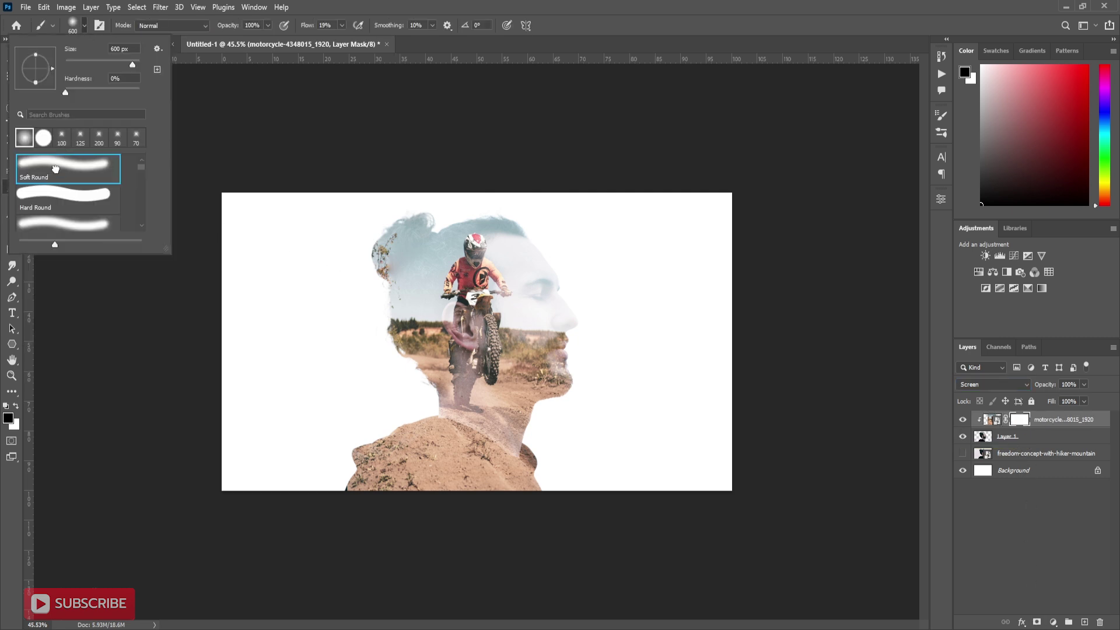
click(584, 22)
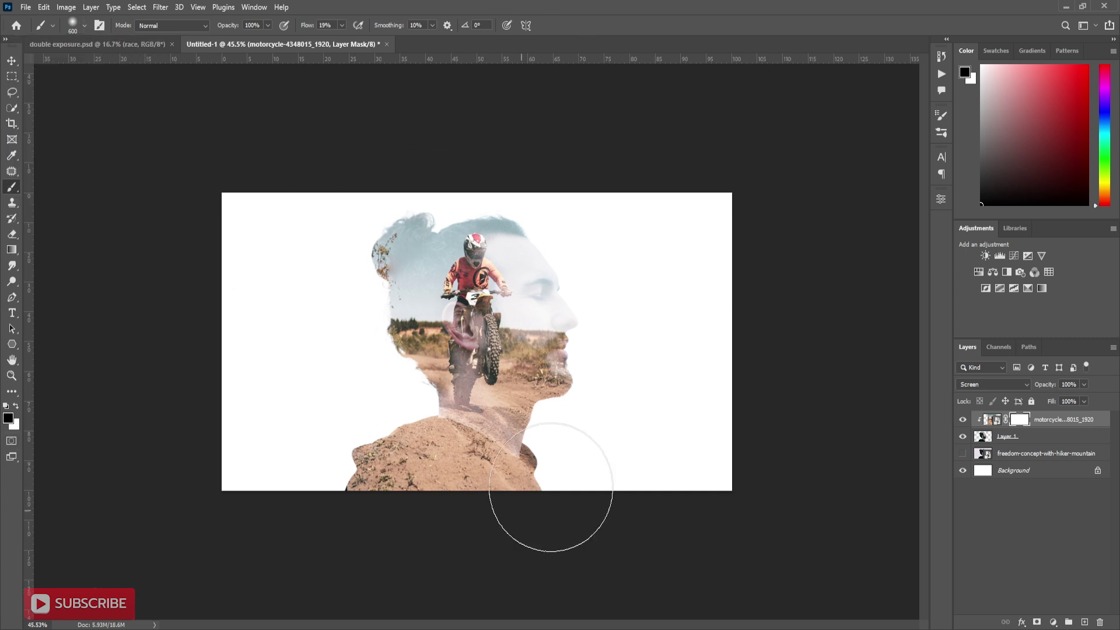
key(bracketleft)
key(bracketleft)
key(bracketleft)
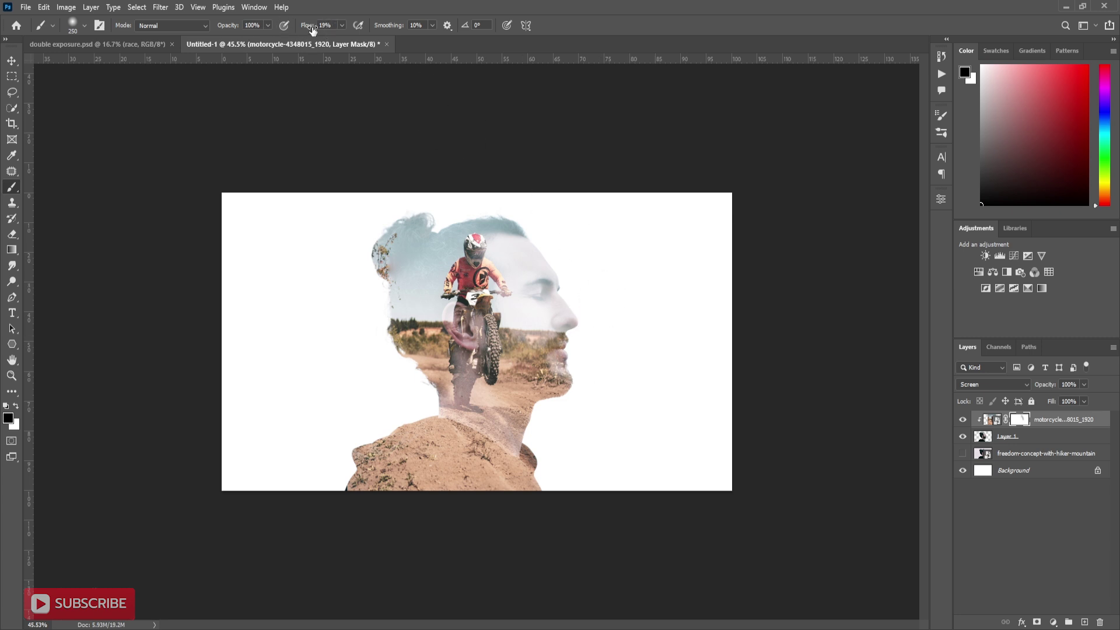
drag(308, 25, 311, 25)
- Mask the face, neck and shoulder edges, return blending to Normal, and set 95% opacity
mouse_move(542, 257)
mouse_down()
mouse_move(580, 310)
mouse_move(570, 442)
mouse_move(577, 383)
mouse_move(560, 373)
mouse_move(579, 362)
mouse_move(555, 420)
mouse_move(557, 465)
mouse_up()
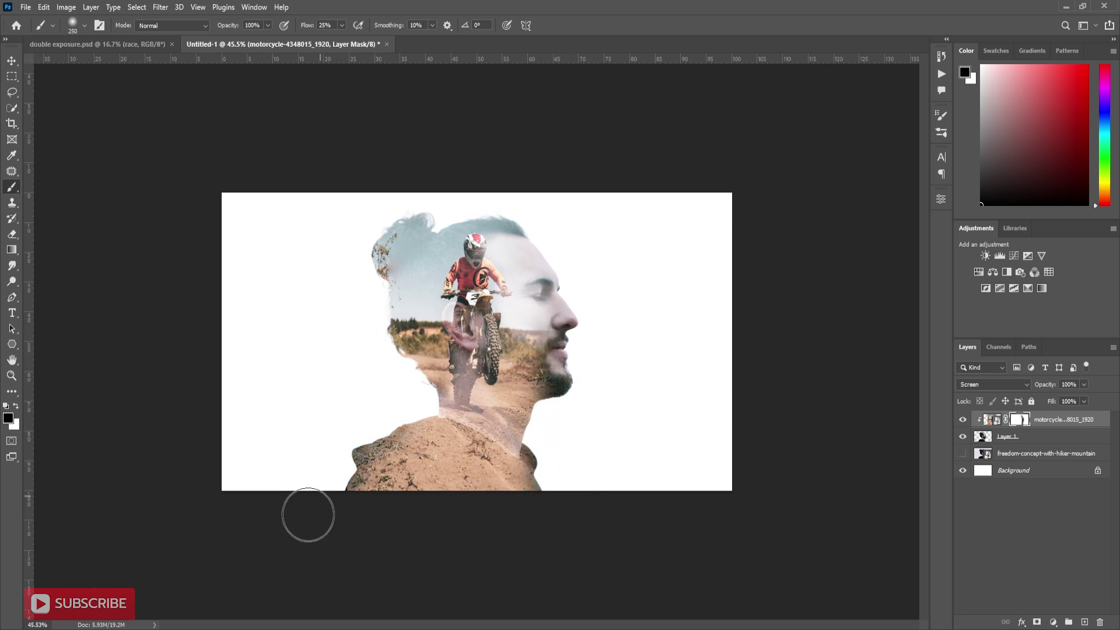
drag(370, 417, 320, 463)
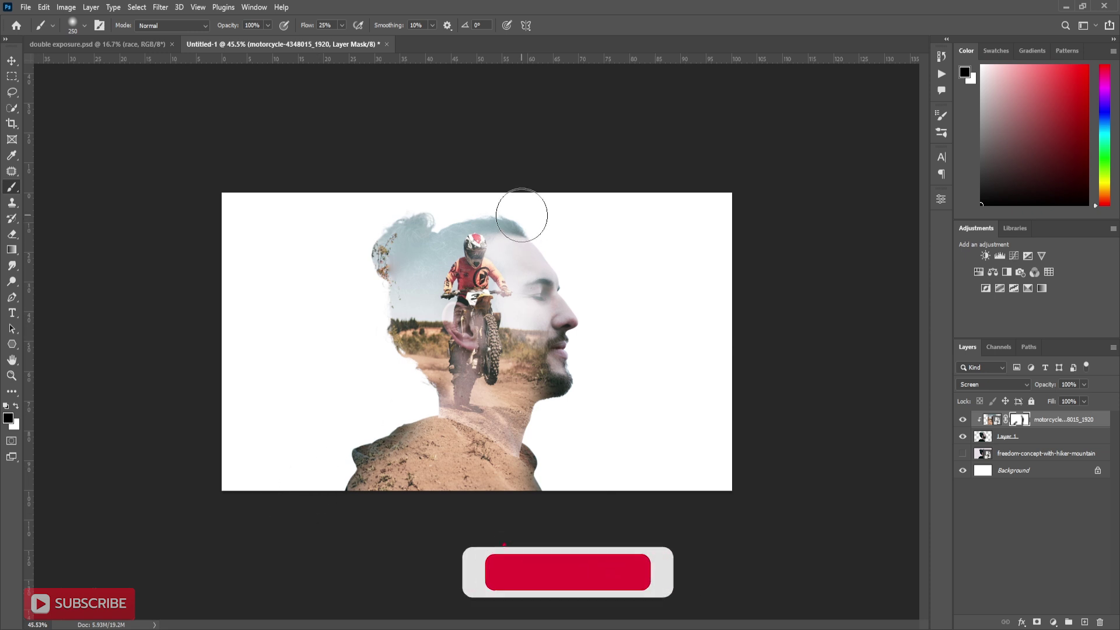
click(1025, 385)
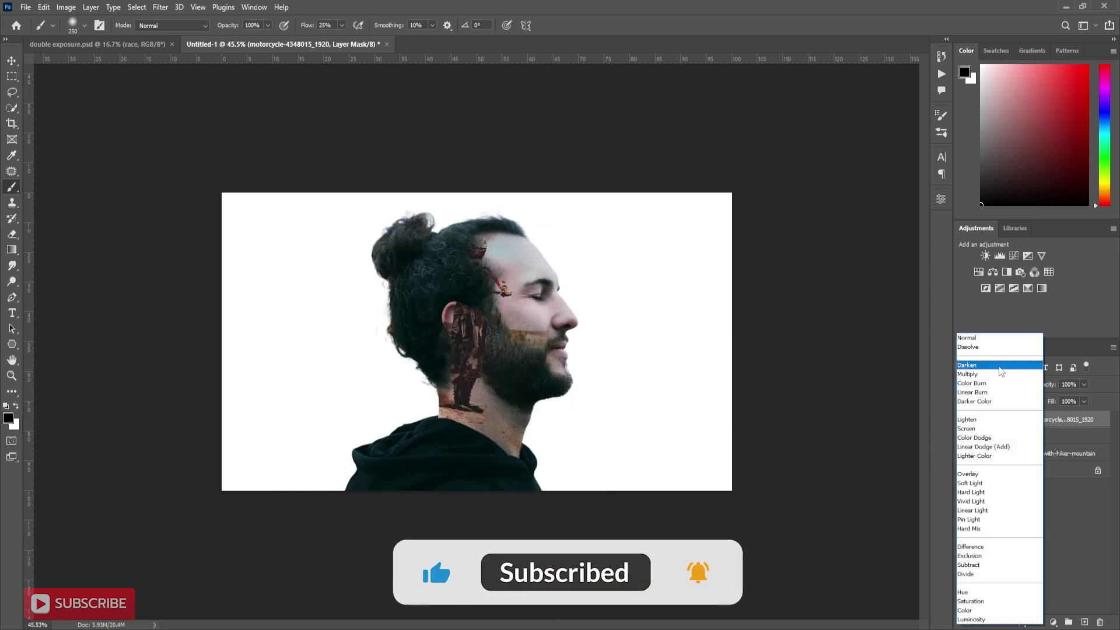
click(971, 340)
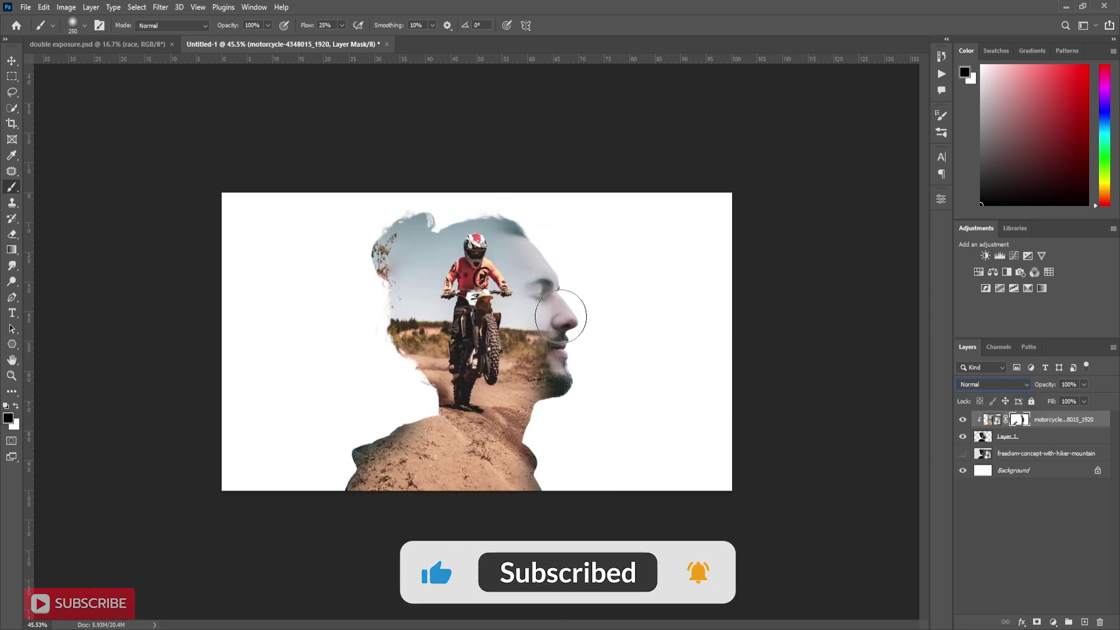
key(bracketleft)
key(bracketleft)
key(bracketleft)
key(bracketright)
key(bracketright)
key(bracketright)
key(bracketright)
key(bracketright)
key(bracketright)
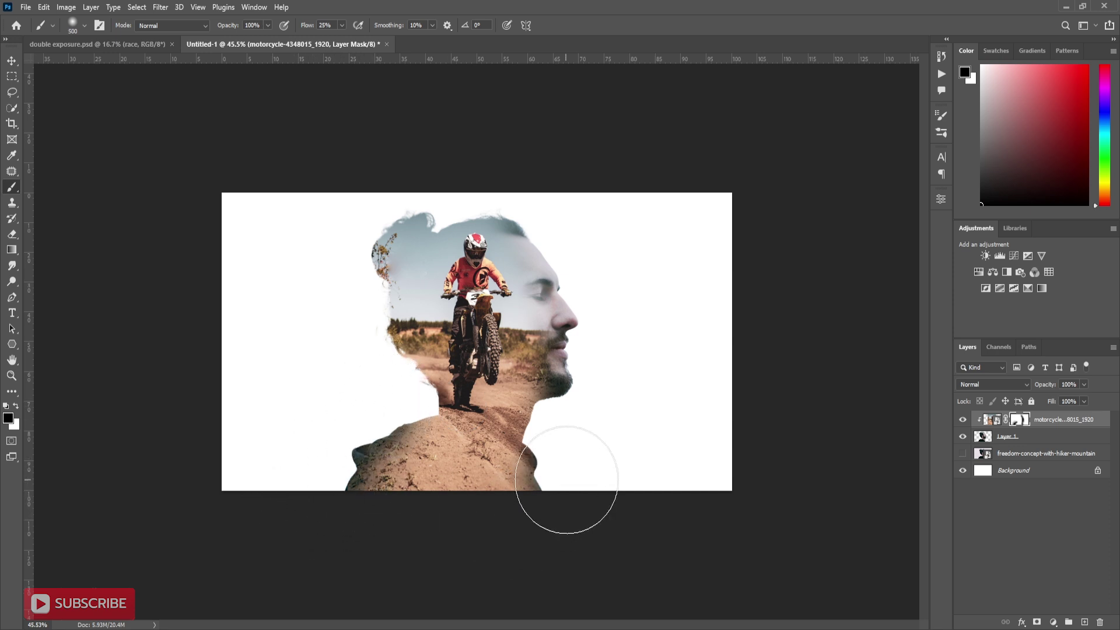
double_click(575, 460)
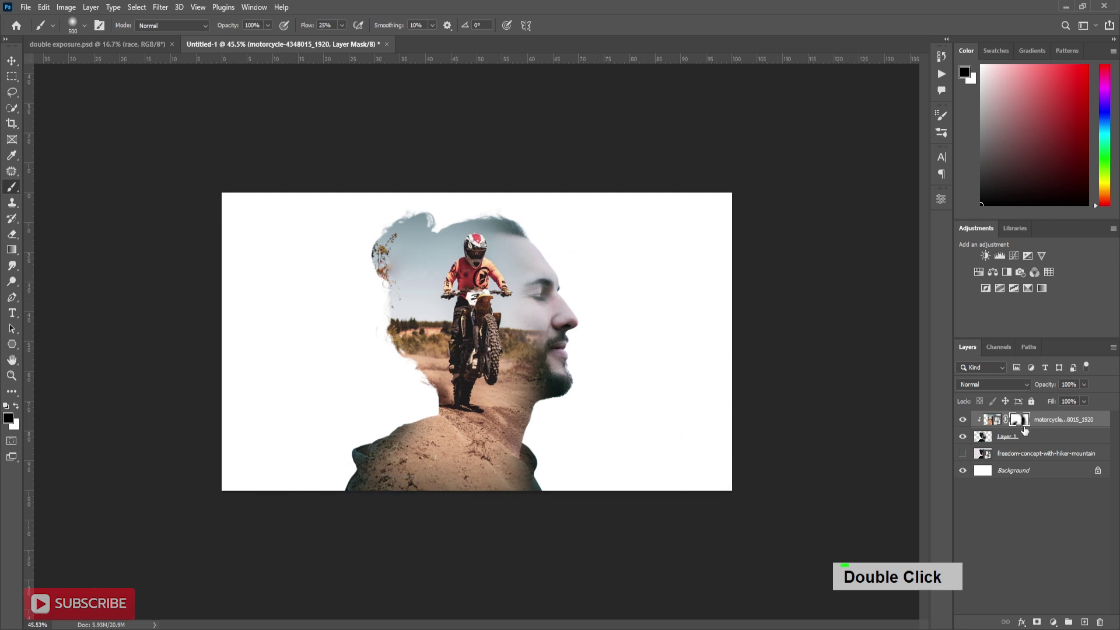
drag(1047, 385, 1044, 389)
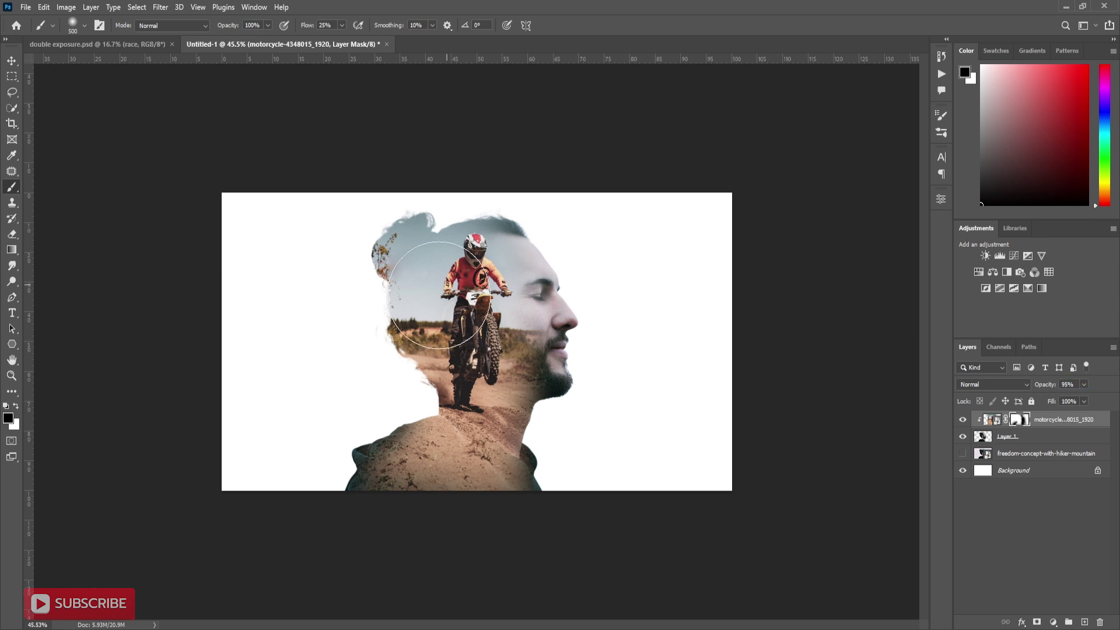
- Add a Solid Color fill layer above the Background, changing it from peach to light grey
click(1026, 473)
click(1053, 623)
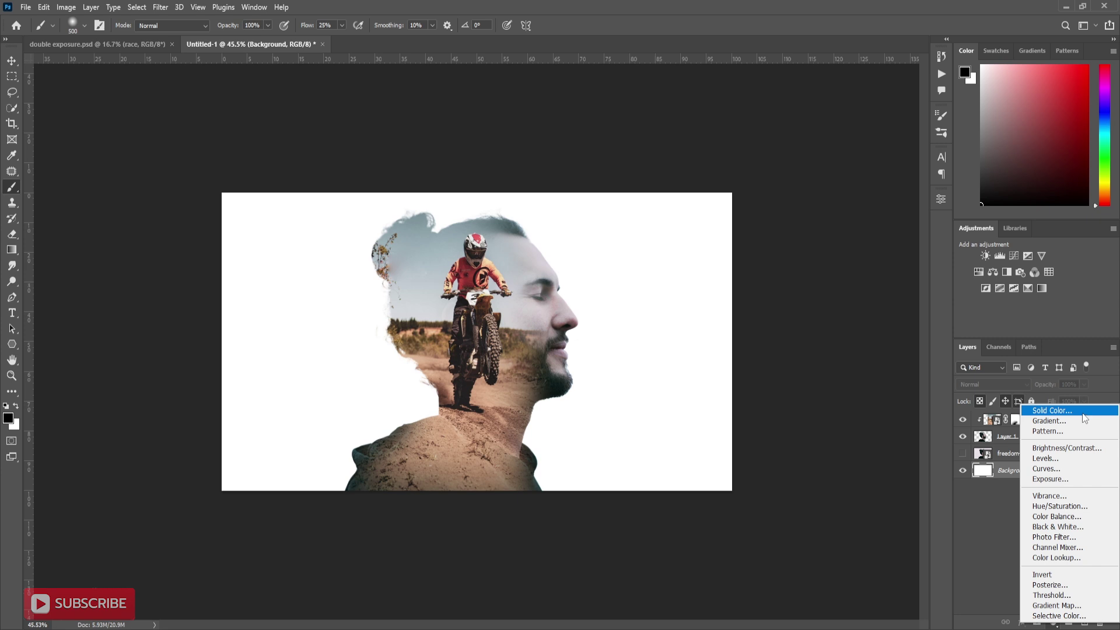
click(1052, 411)
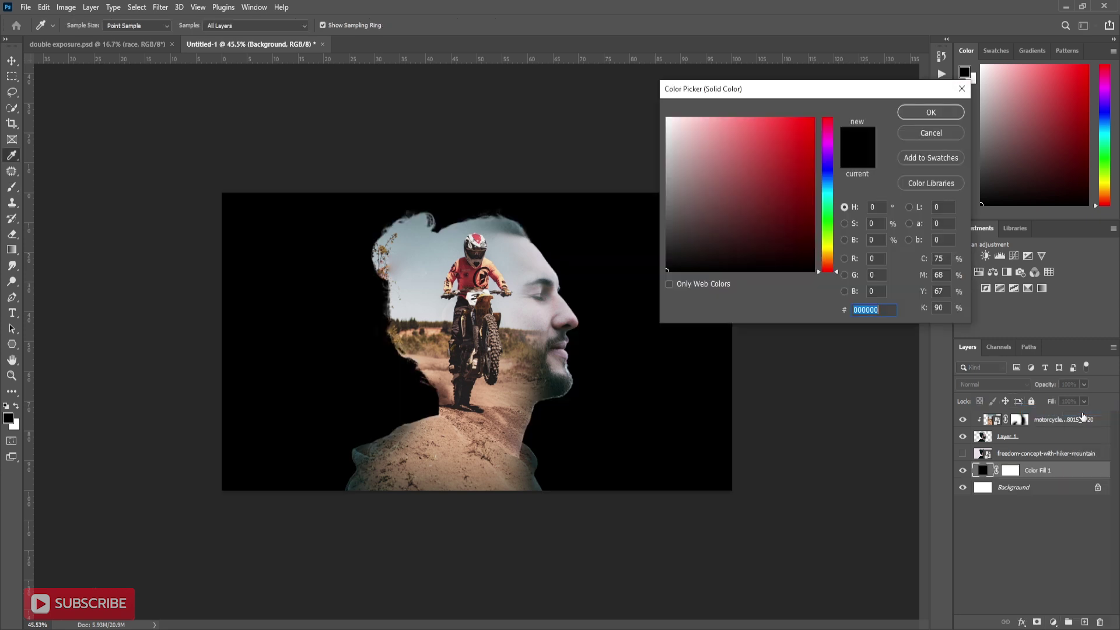
click(487, 389)
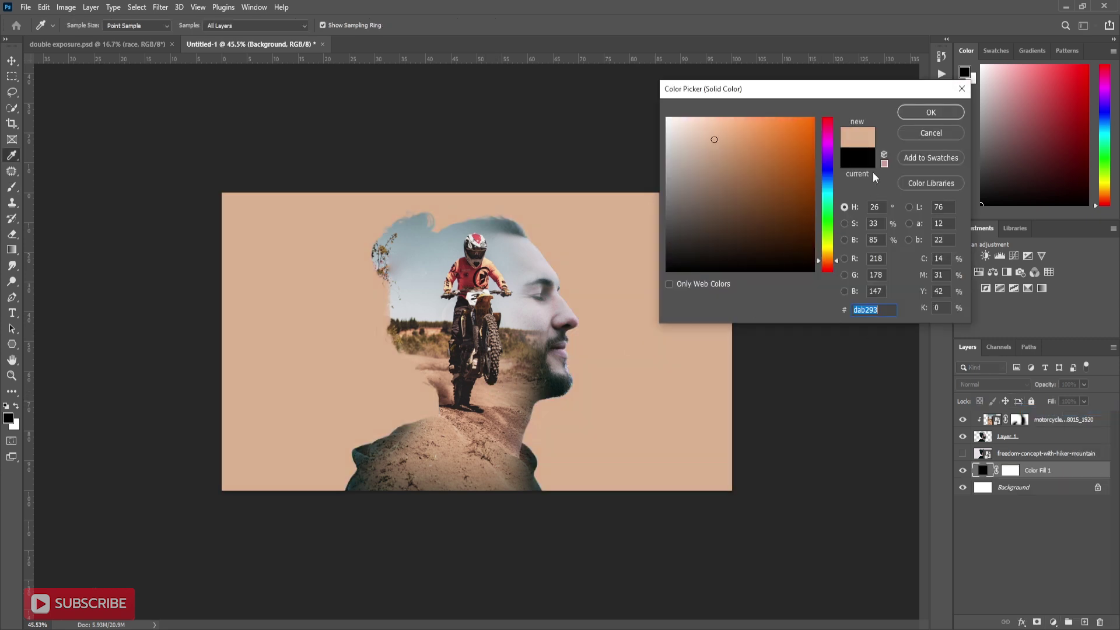
click(931, 112)
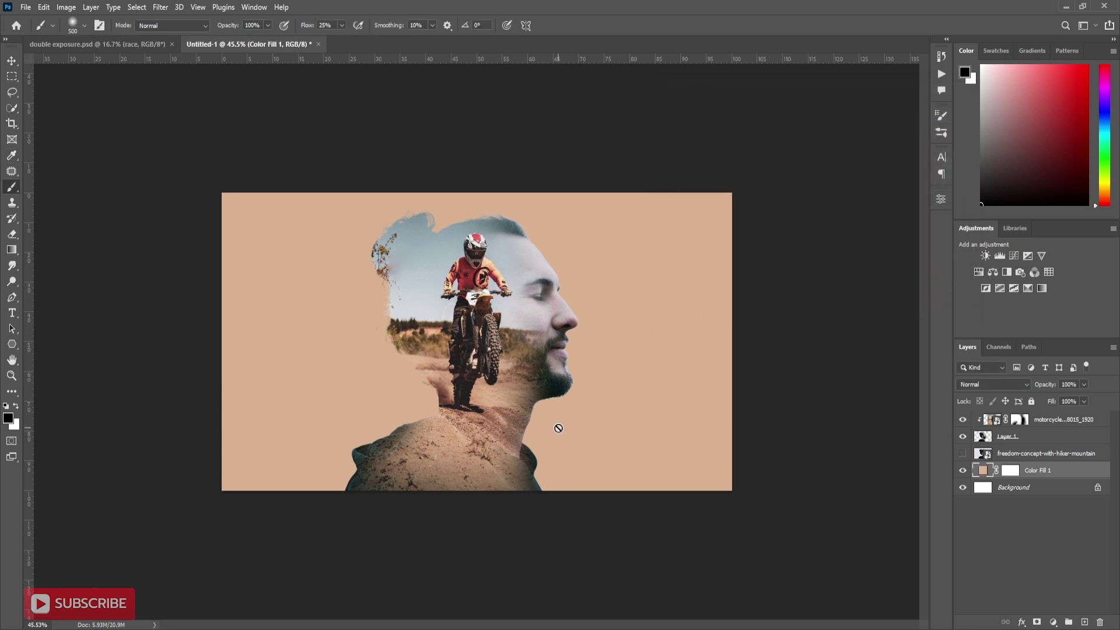
double_click(983, 470)
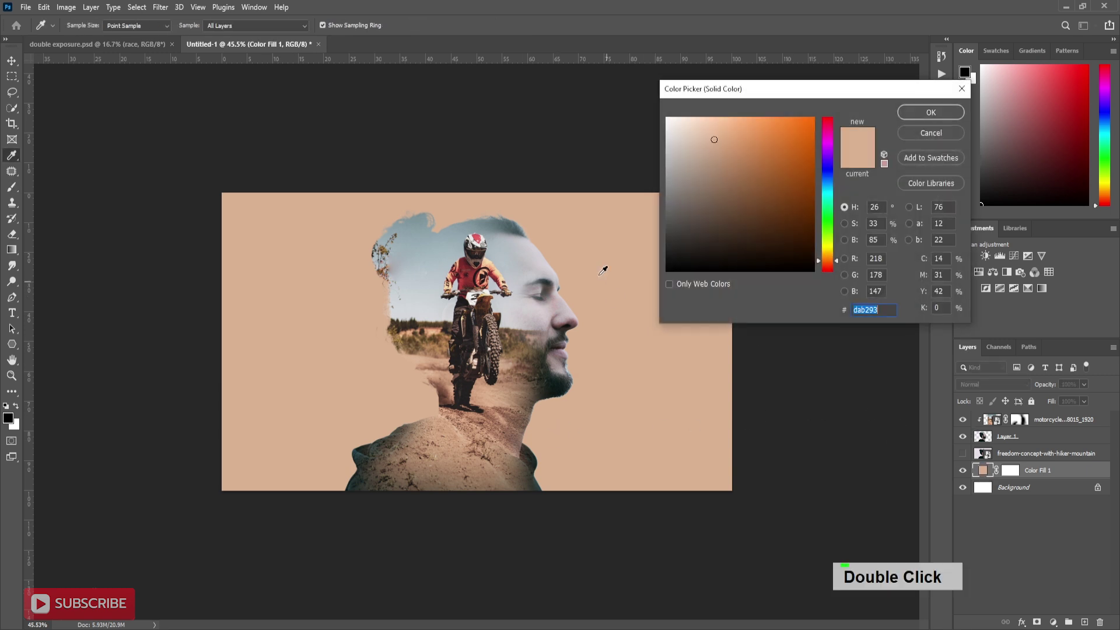
click(549, 269)
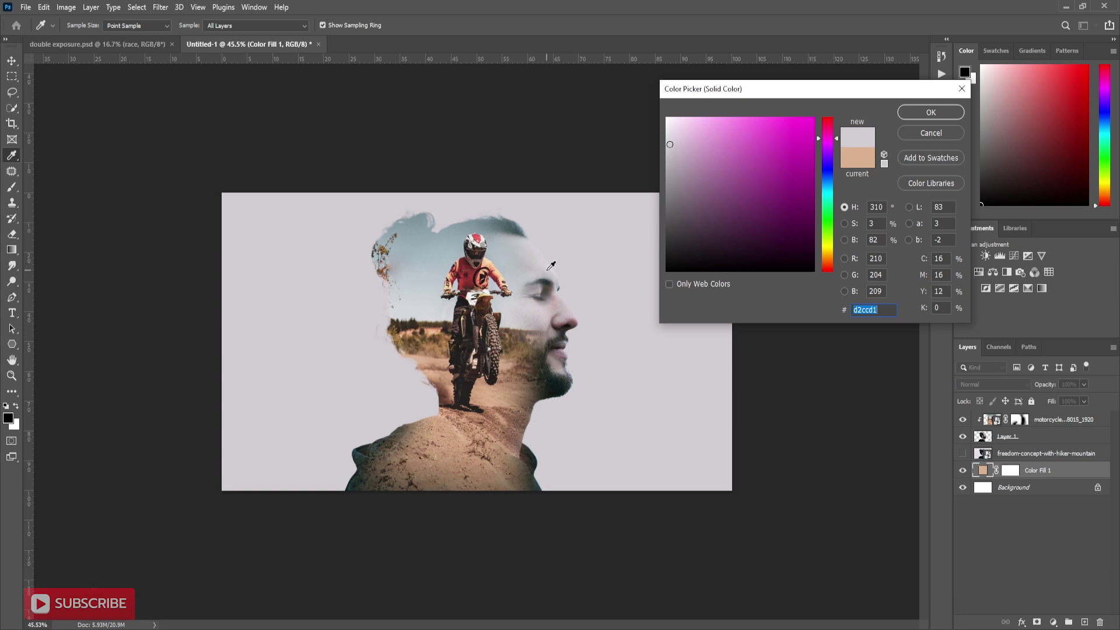
click(918, 111)
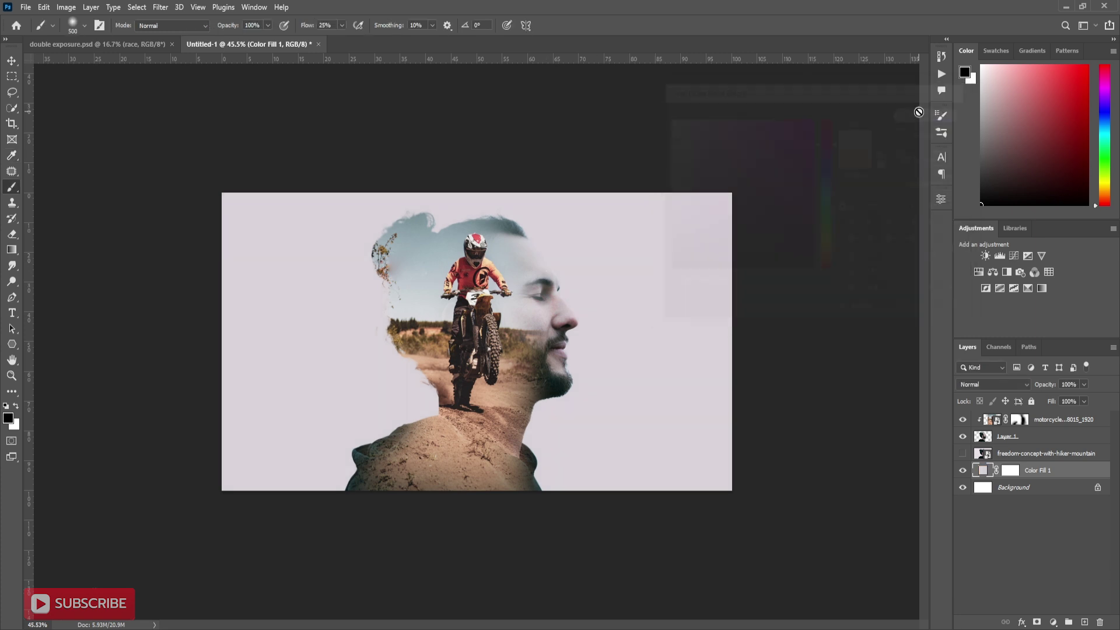
- Stamp all visible layers into a new top layer with Ctrl+Alt+Shift+E and open Camera Raw Filter
click(1054, 421)
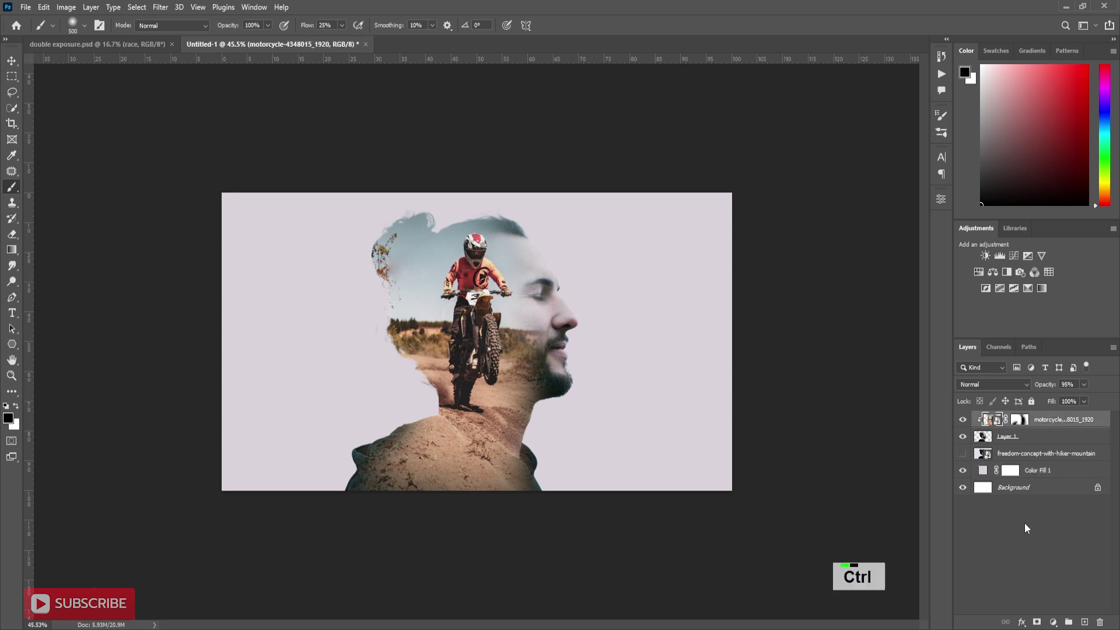
key(ctrl+shift+alt+e)
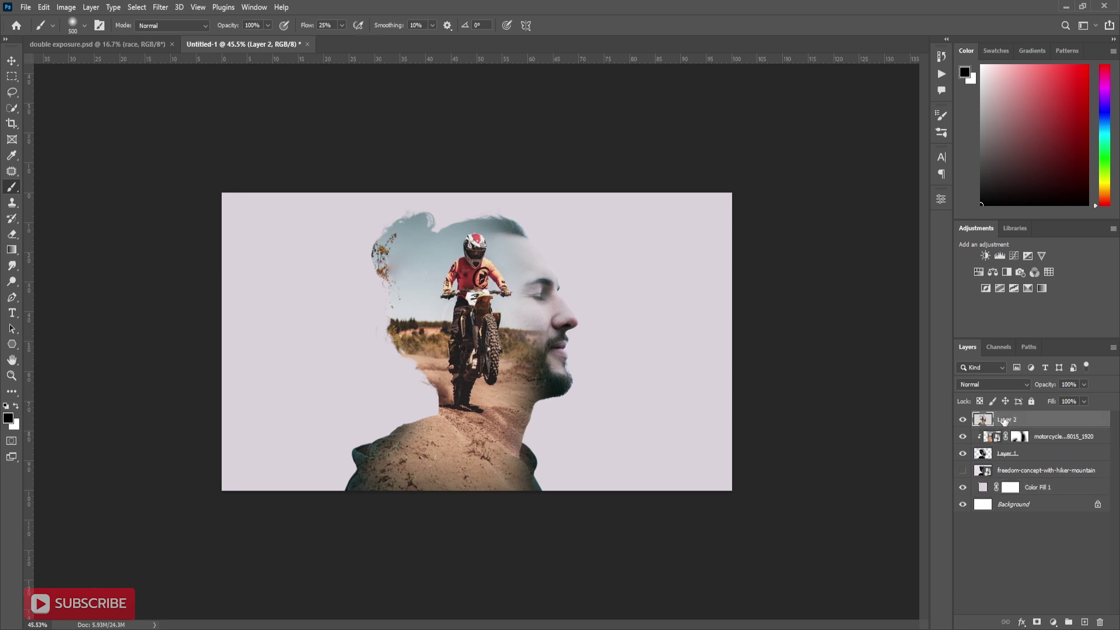
click(161, 8)
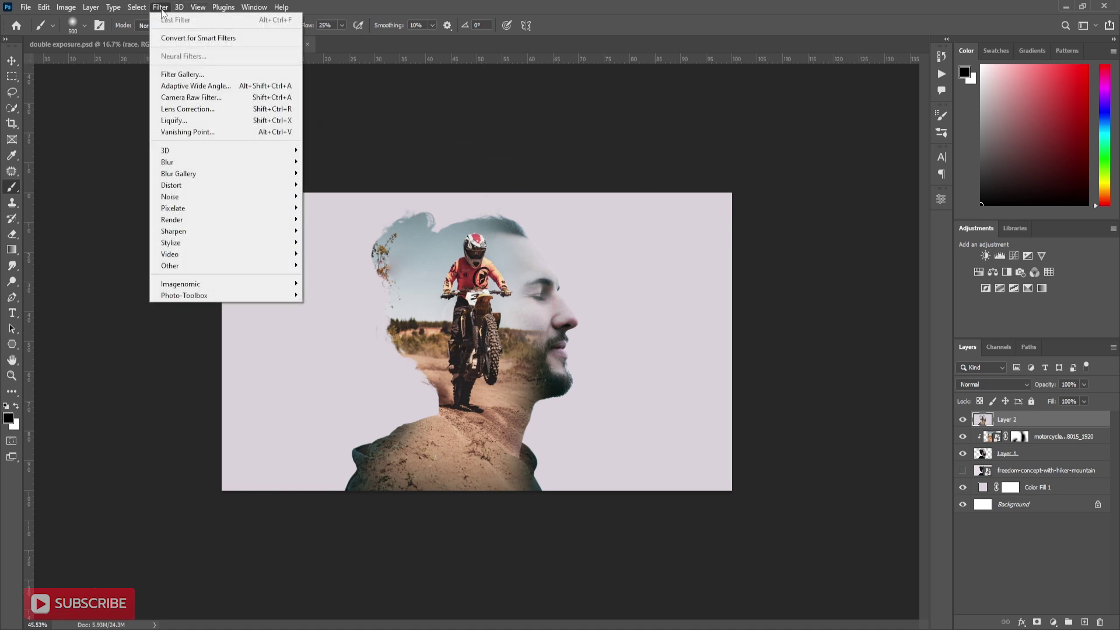
click(197, 96)
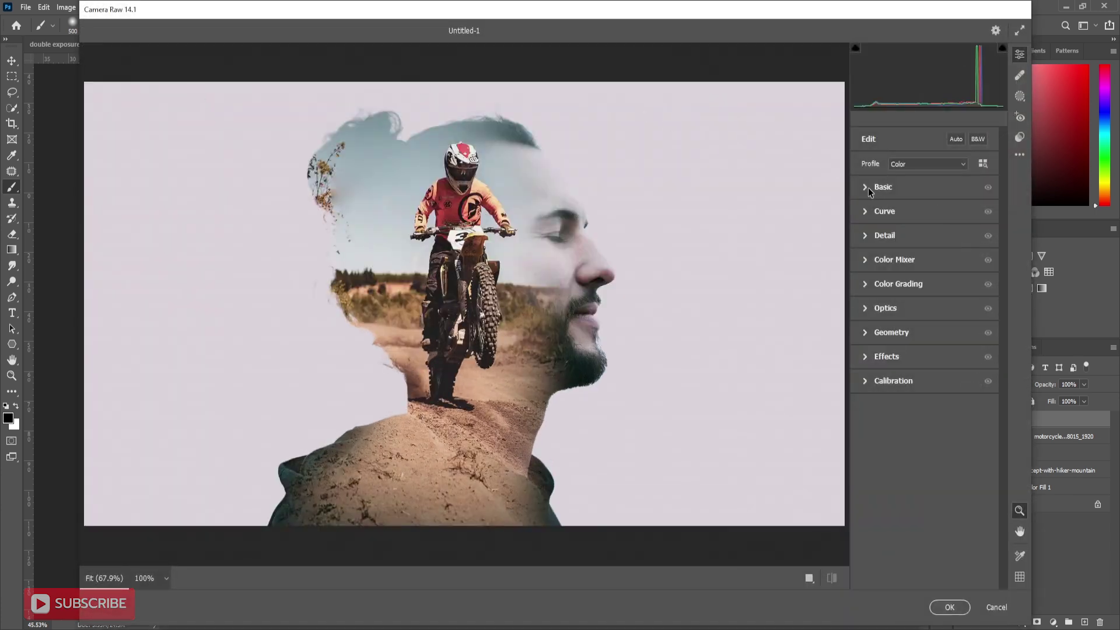
- In Camera Raw Basic, set Temperature +7, Exposure +0.05, Contrast +7, Clarity +12, and boost saturation slightly
click(867, 186)
drag(925, 235, 928, 235)
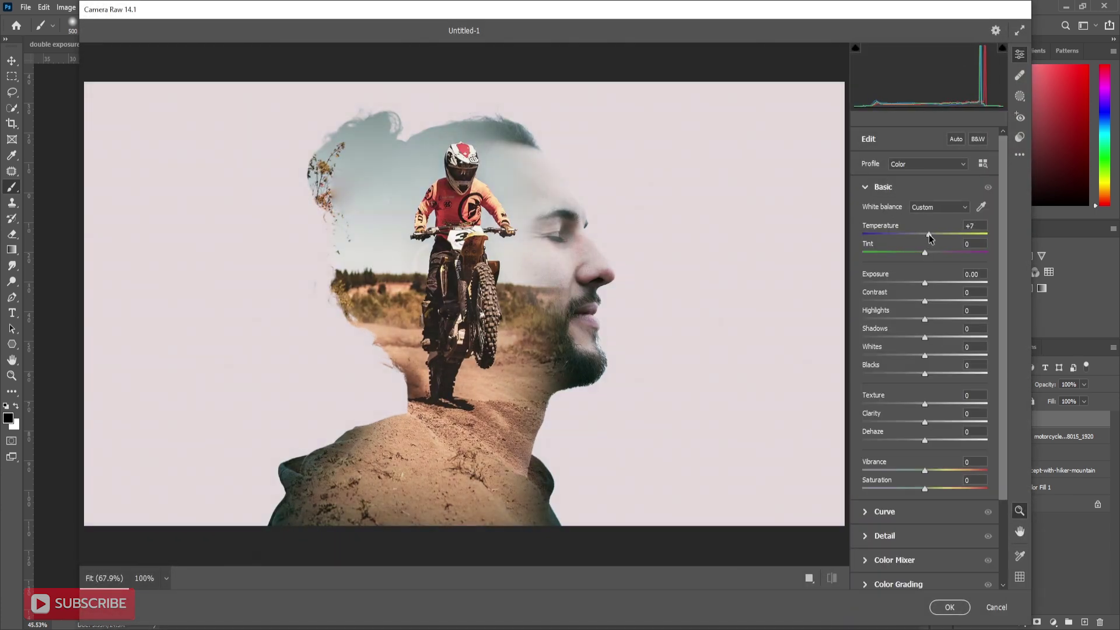
drag(924, 283, 911, 373)
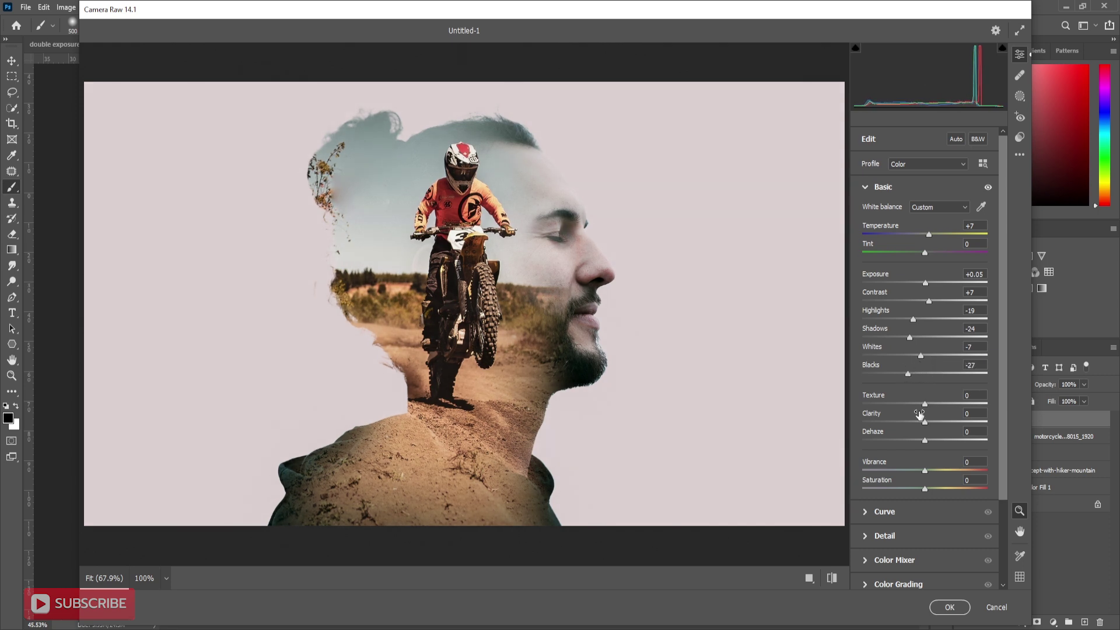
drag(925, 426, 938, 440)
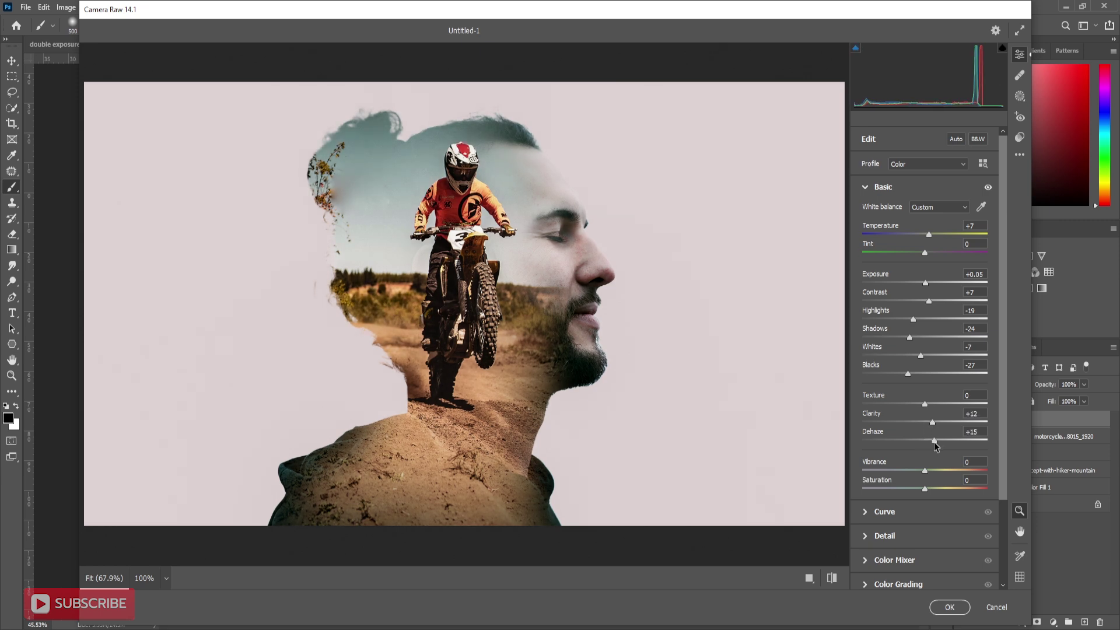
drag(925, 488, 929, 488)
- Color-grade the shadows and midtones toward yellow-orange and tint the highlights slightly green
click(985, 187)
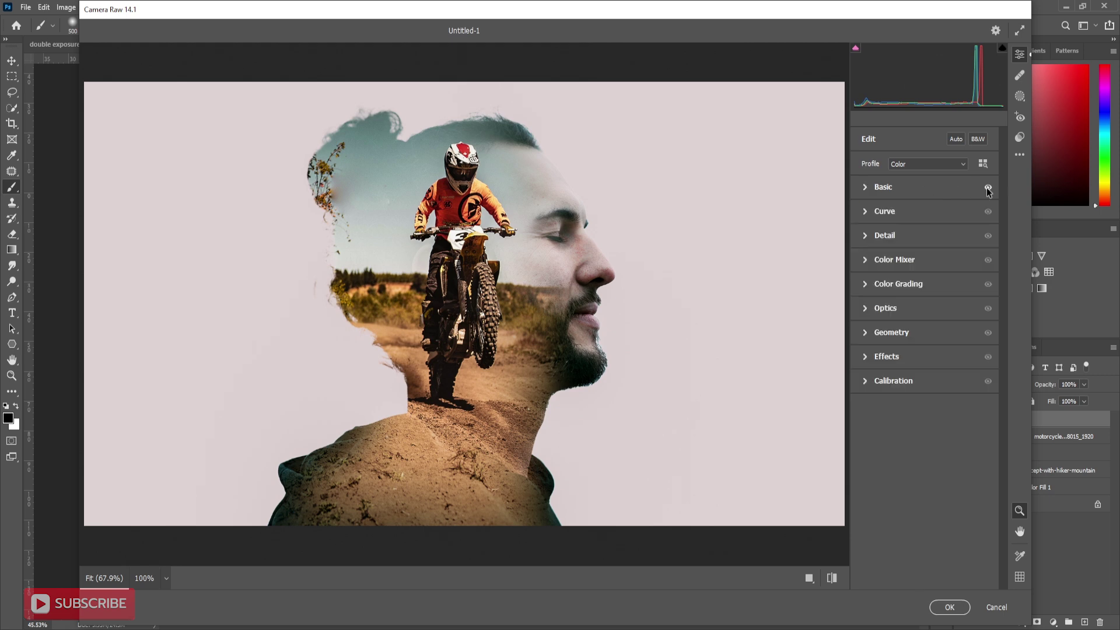
click(988, 187)
click(864, 284)
click(919, 302)
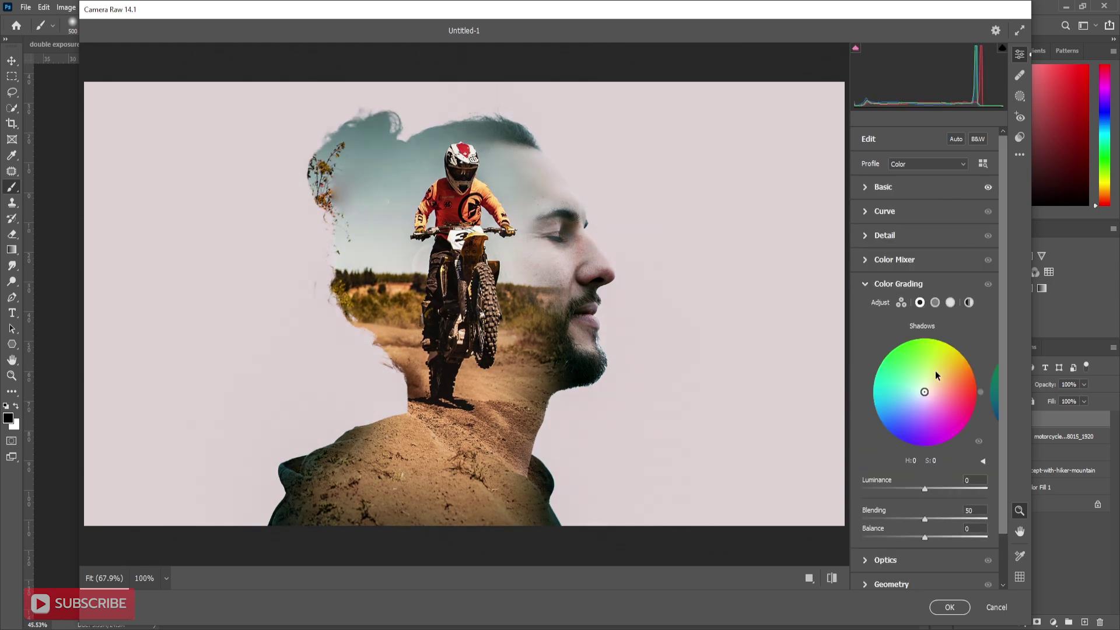
drag(927, 389, 950, 355)
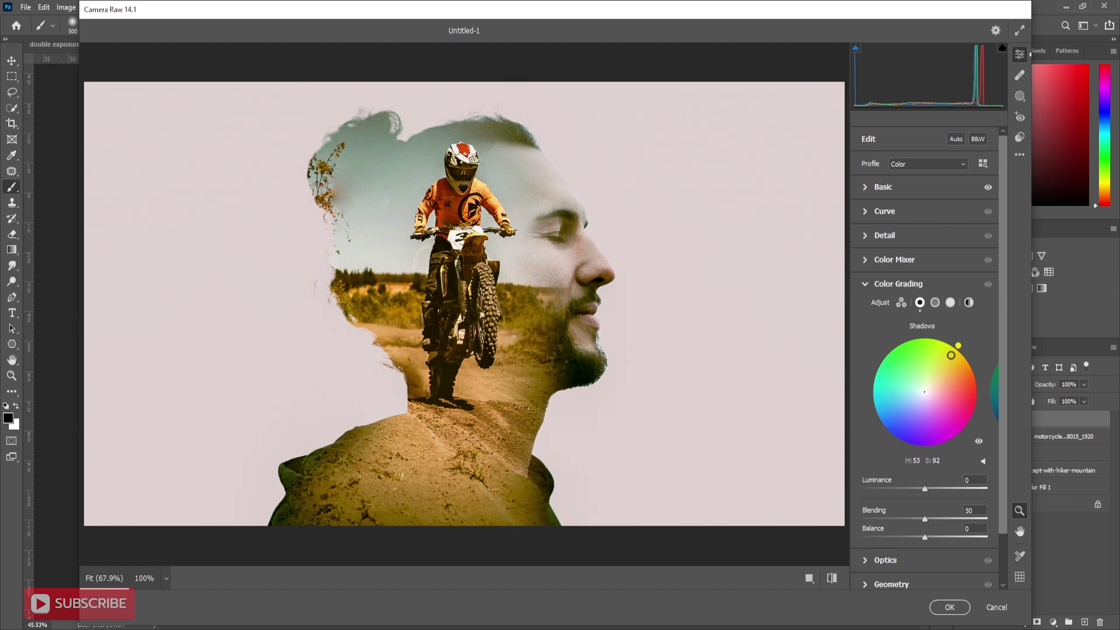
click(935, 302)
drag(924, 391, 948, 366)
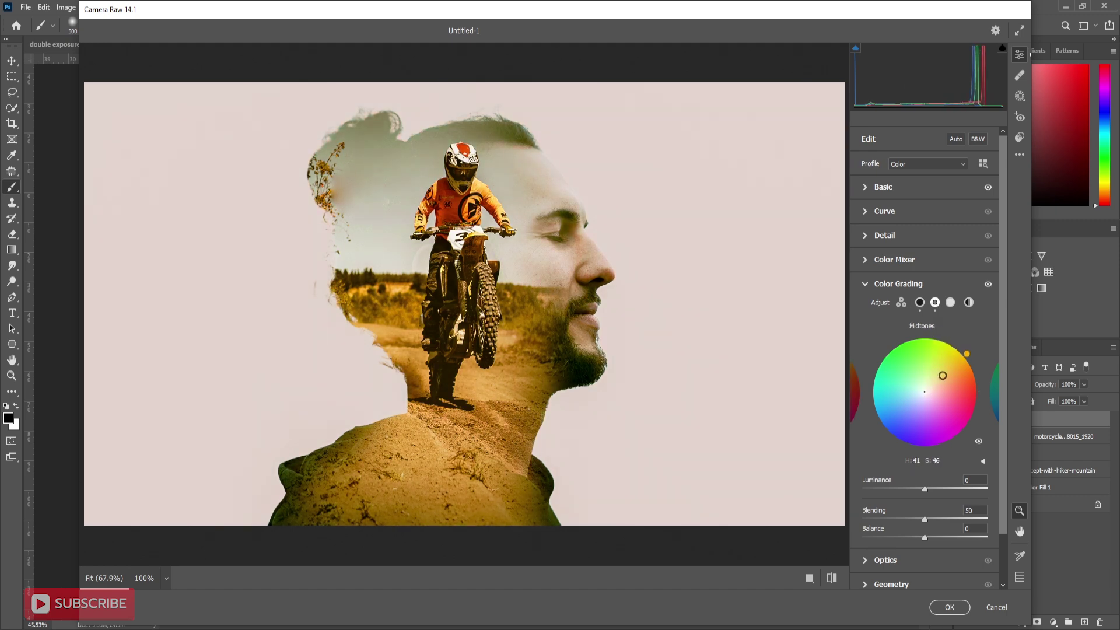
click(950, 302)
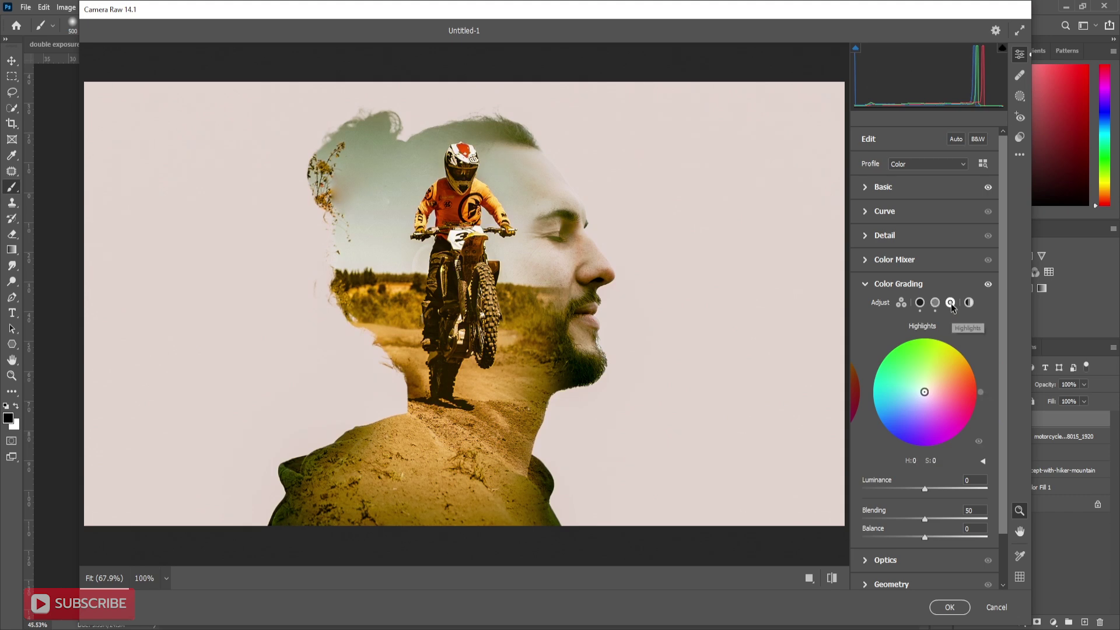
drag(925, 392, 920, 389)
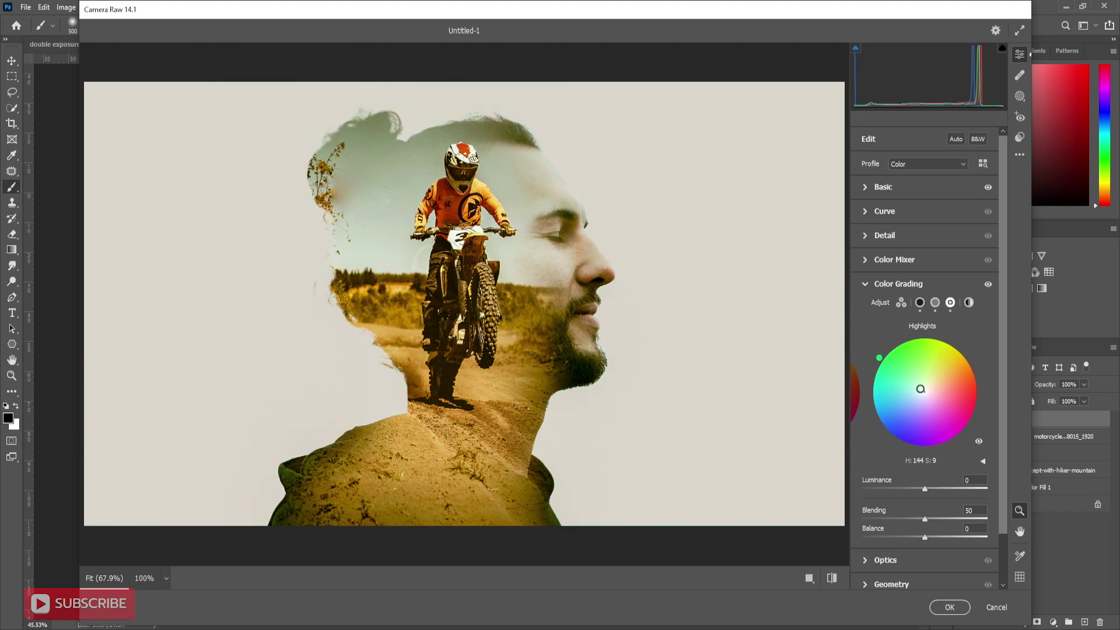
- Toggle the colour grade off and on to compare before and after
click(868, 285)
click(987, 285)
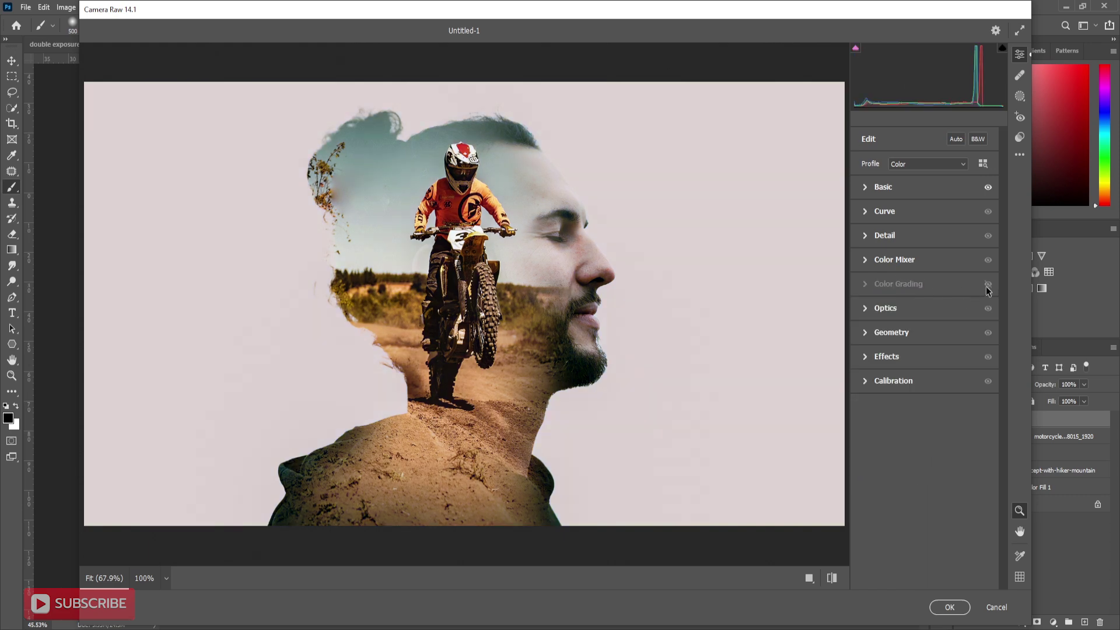
click(986, 286)
click(987, 285)
- Apply the Camera Raw grade and toggle the graded layer to compare before and after
click(958, 607)
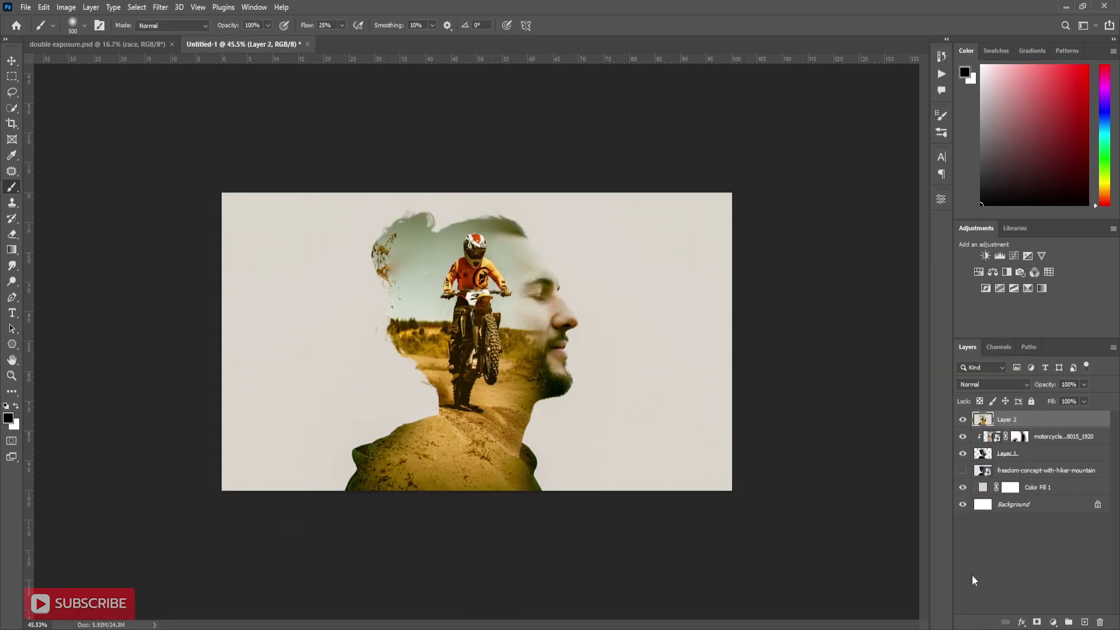
click(962, 420)
click(963, 419)
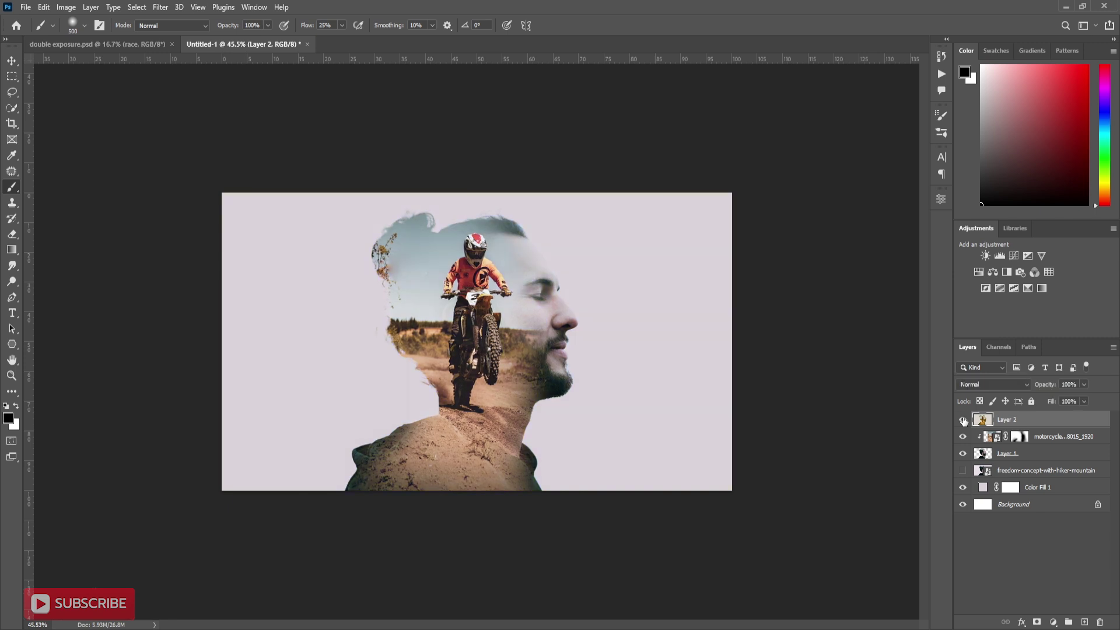
click(11, 61)
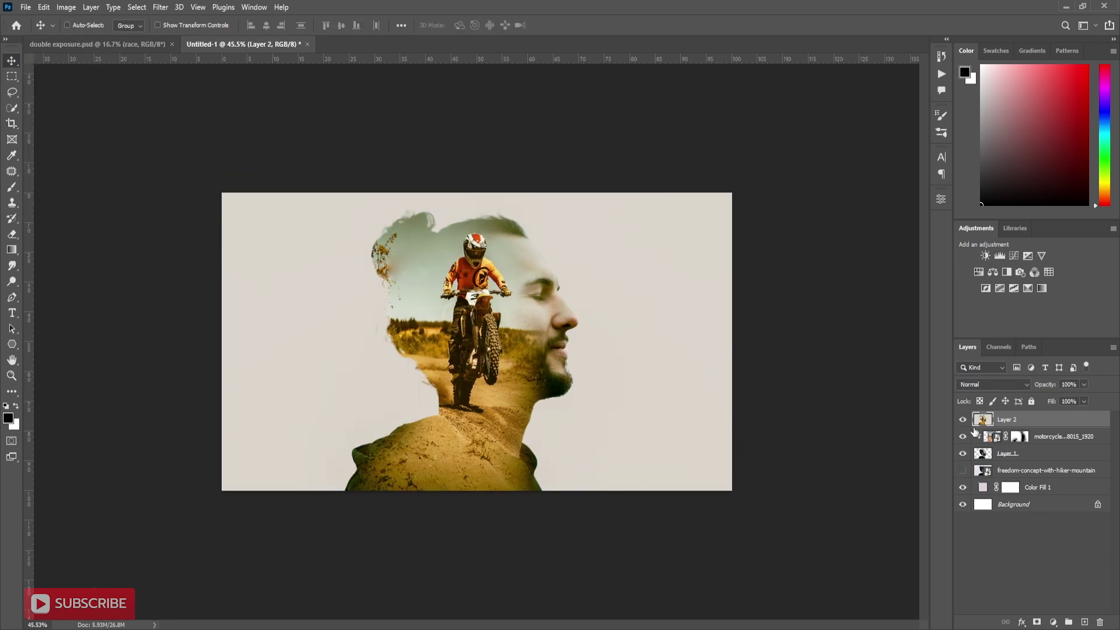
click(11, 187)
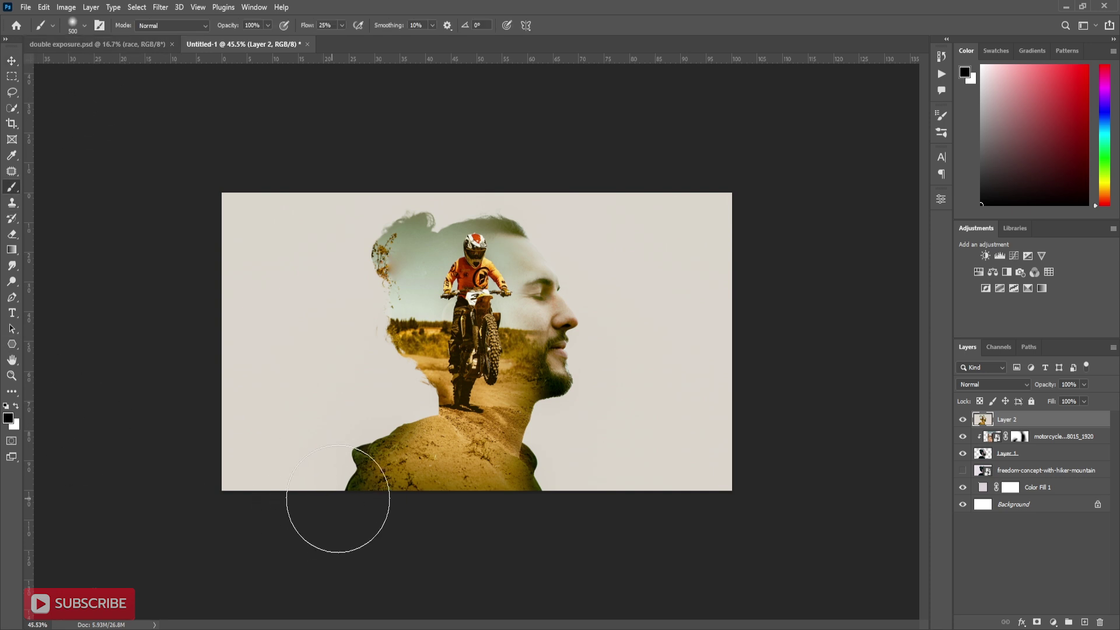
- On a new layer, paint soft dark shading over the lower-left shoulder within the head silhouette selection
click(1084, 622)
drag(350, 501, 471, 519)
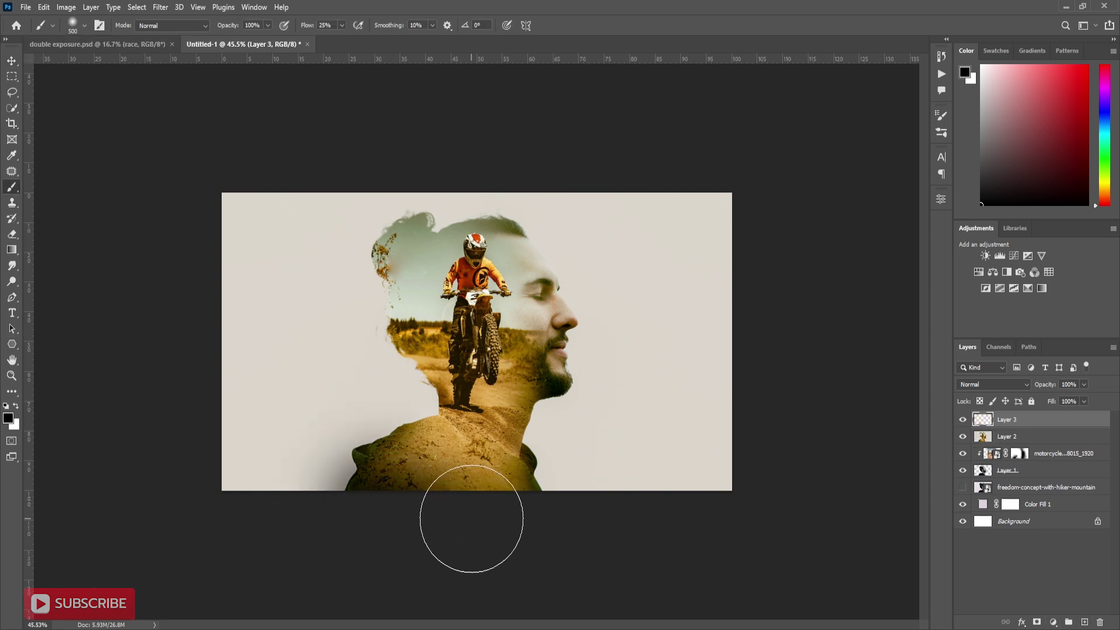
key(ctrl+z)
ctrl+click(983, 470)
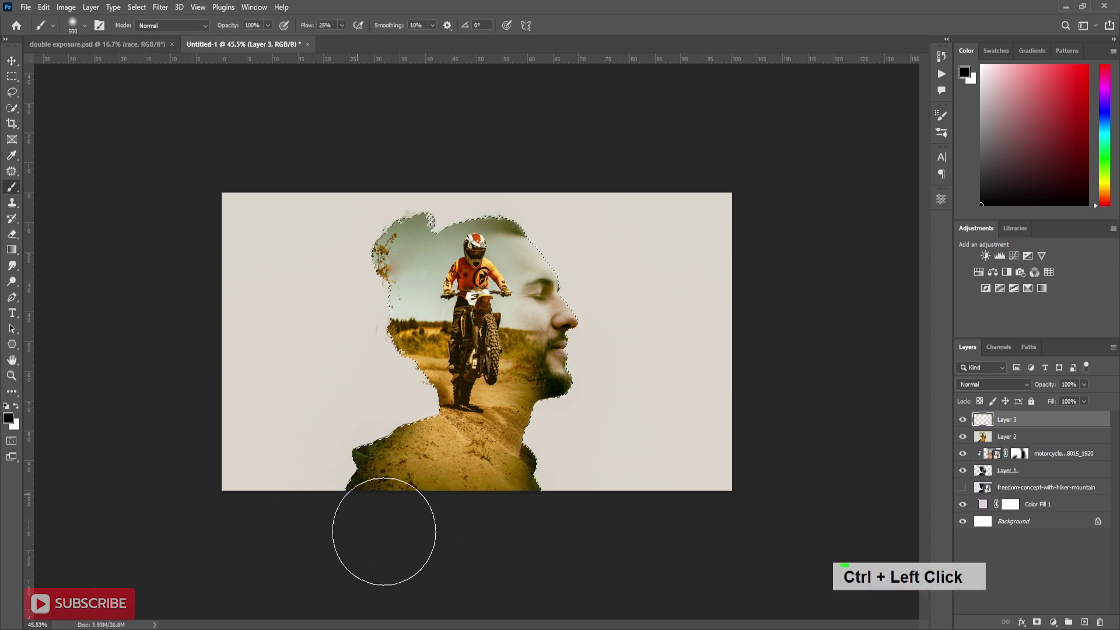
mouse_move(383, 531)
mouse_down()
mouse_move(420, 521)
mouse_move(440, 540)
mouse_move(340, 520)
mouse_up()
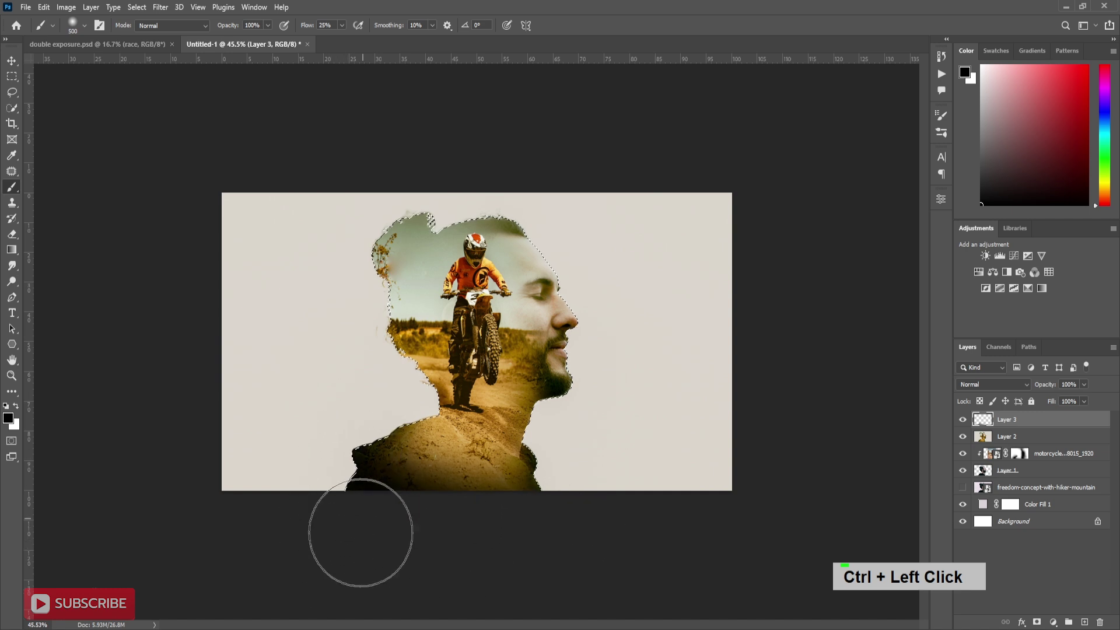
drag(342, 318, 409, 327)
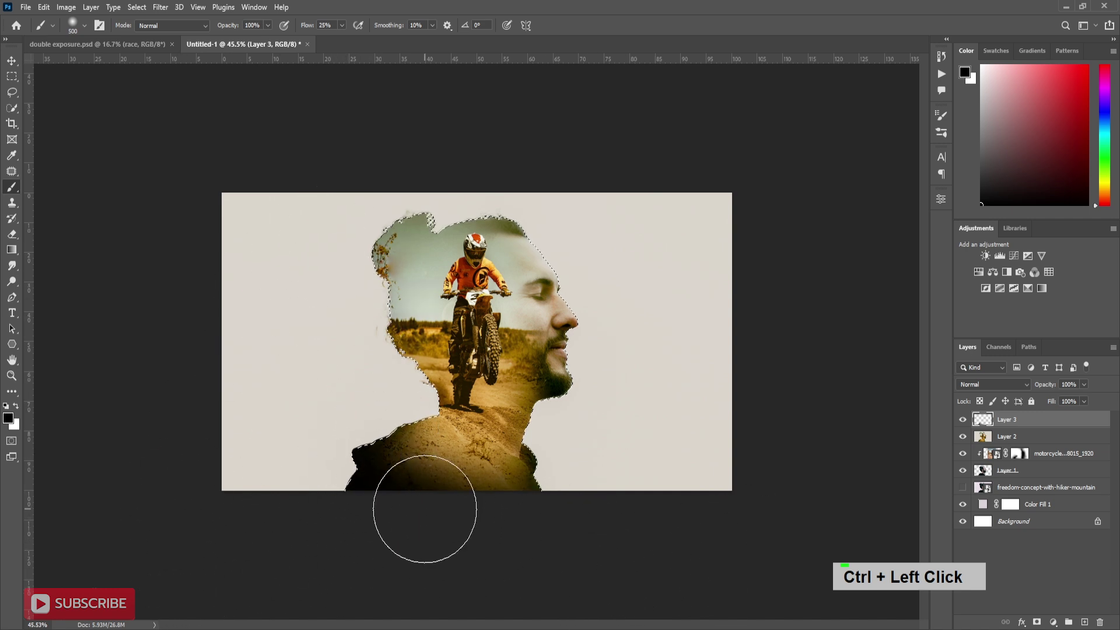
key(ctrl+d)
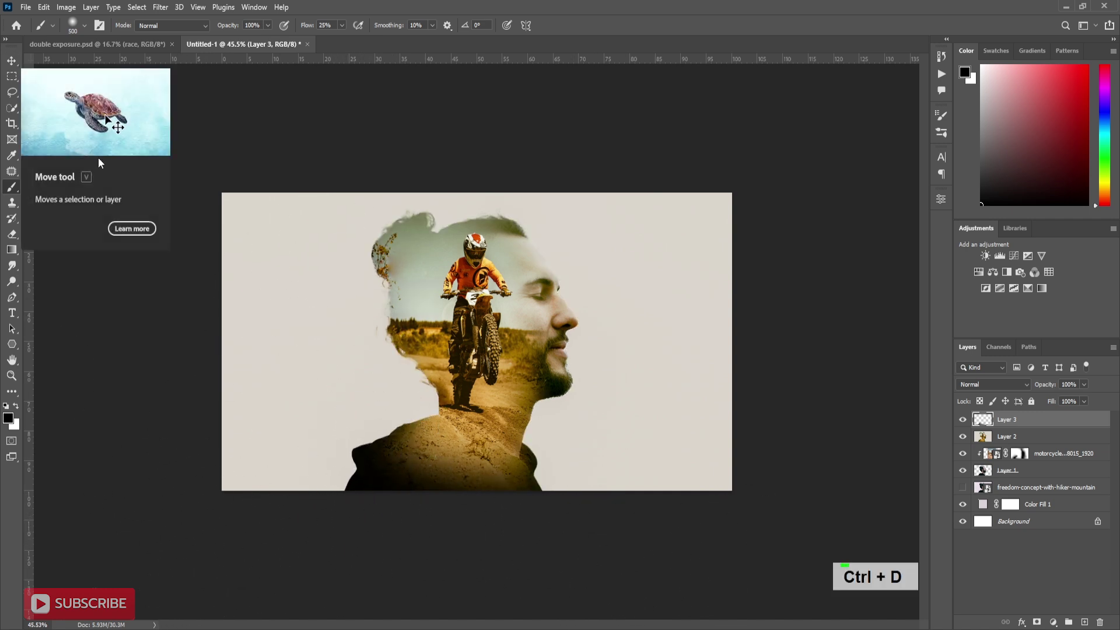